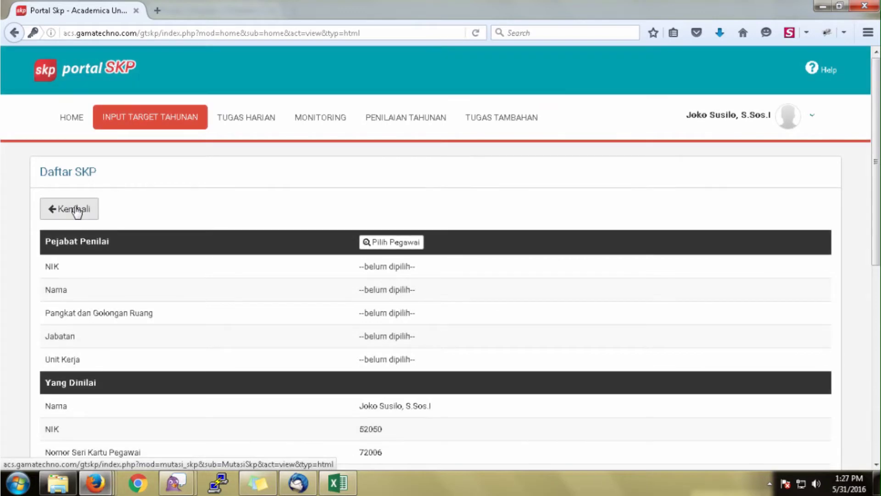
# Scroll the new SKP form to check the still-empty Pejabat Penilai section.
pyautogui.scroll(-3, 356, 321)
pyautogui.scroll(3, 356, 321)
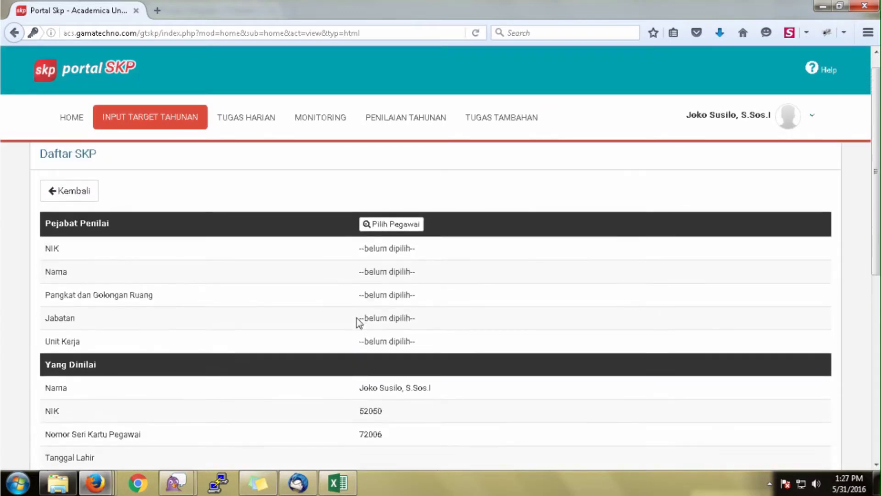
# Choose the sixth listed employee as assessor and set the start date to 02/01/2016.
pyautogui.click(380, 247)
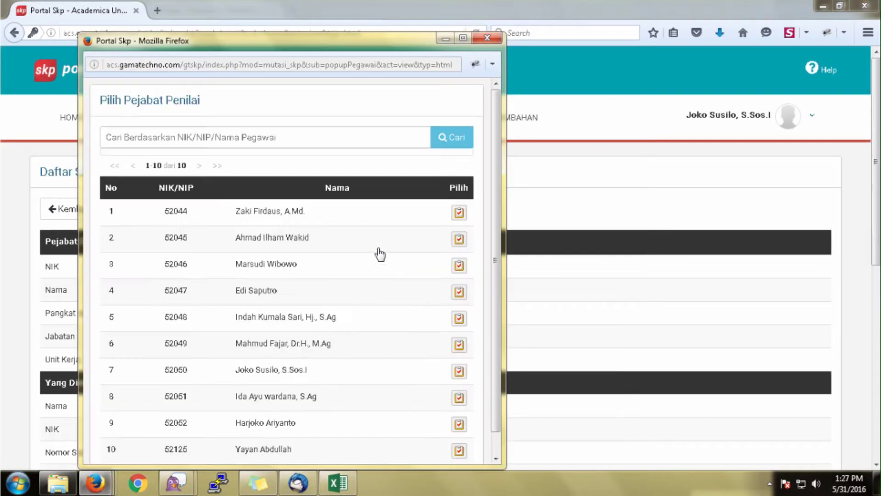
pyautogui.click(459, 345)
pyautogui.scroll(-8, 459, 344)
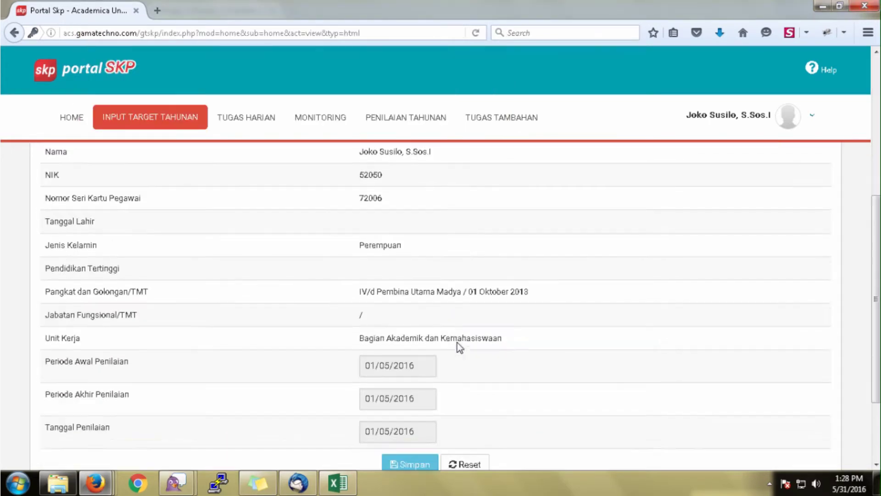
pyautogui.click(397, 273)
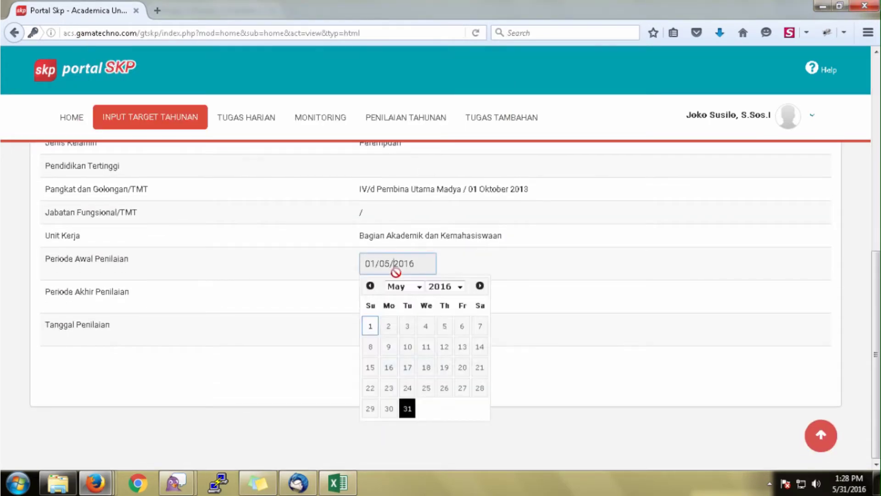
pyautogui.click(400, 286)
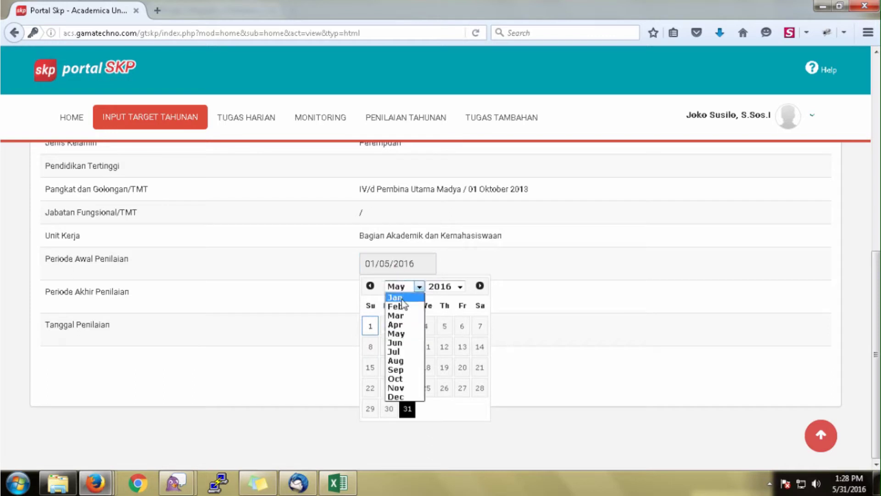
pyautogui.click(402, 301)
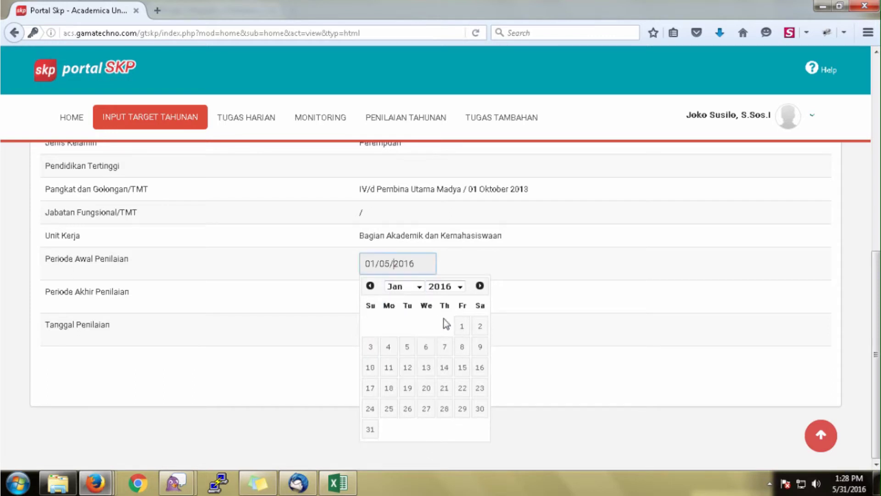
pyautogui.click(479, 327)
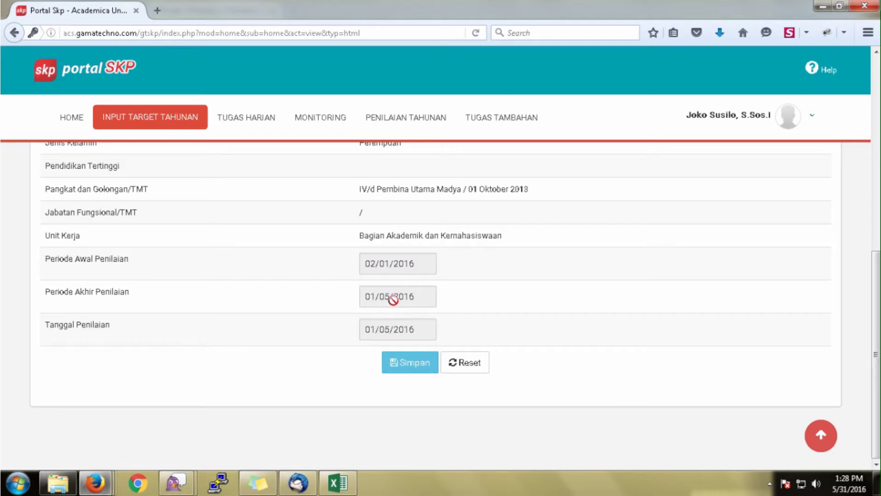
# Set the end date and assessment date to 31/12/2016 and save the SKP.
pyautogui.click(393, 298)
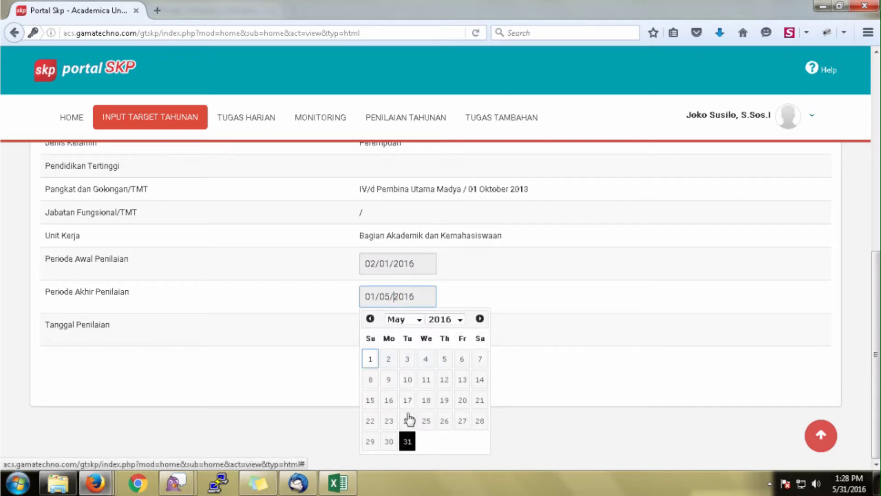
pyautogui.click(419, 320)
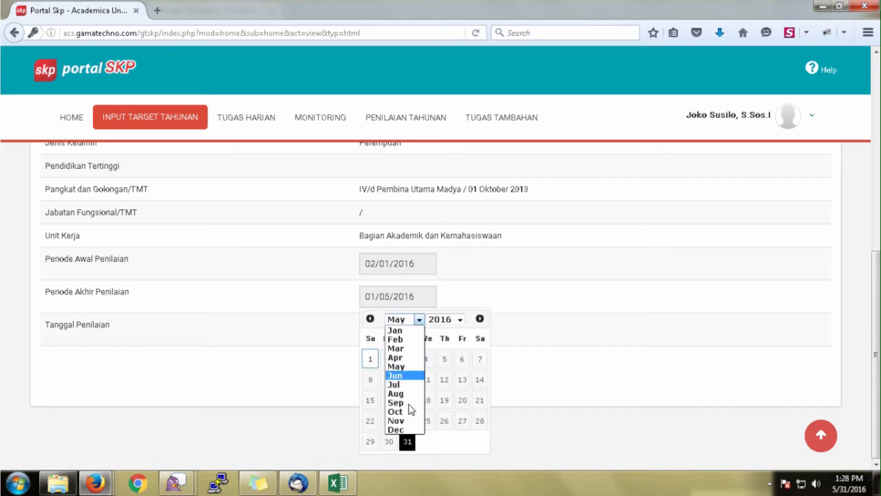
pyautogui.click(408, 430)
pyautogui.click(479, 441)
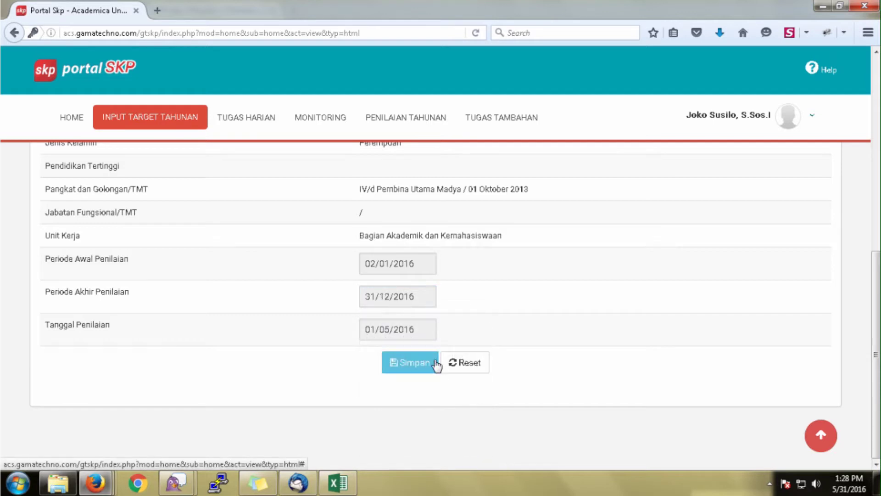
pyautogui.click(404, 329)
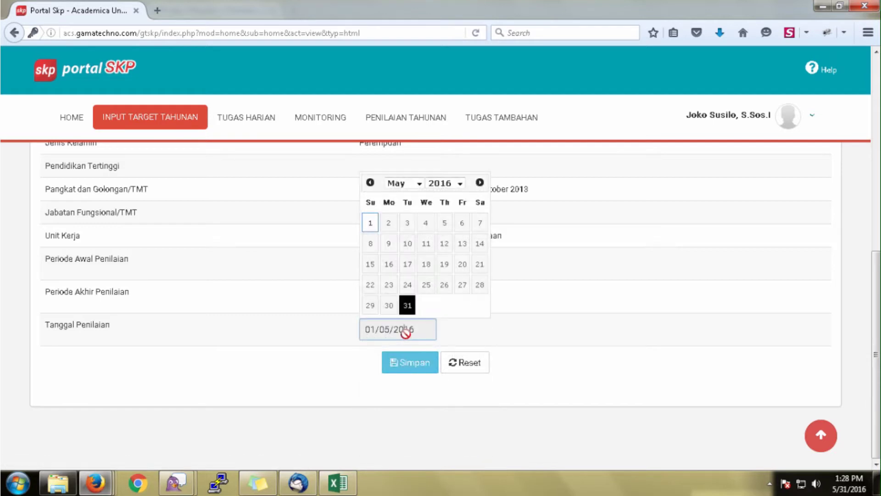
pyautogui.click(404, 189)
pyautogui.click(397, 296)
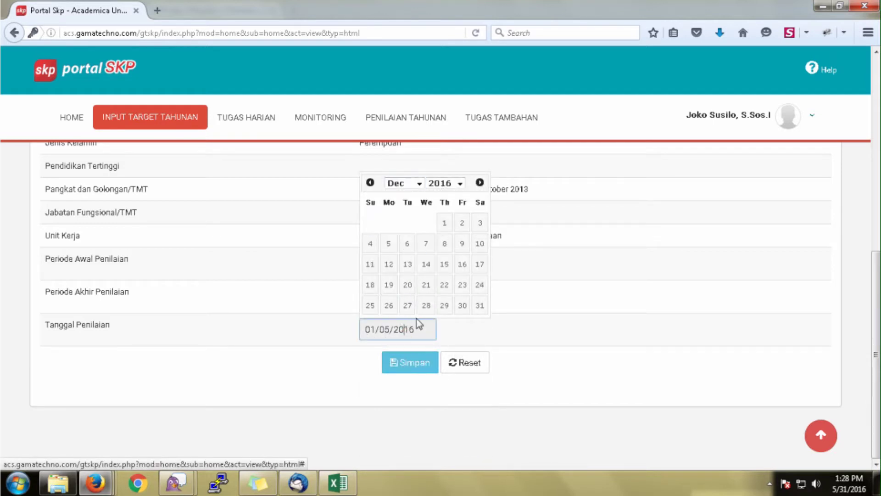
pyautogui.click(477, 306)
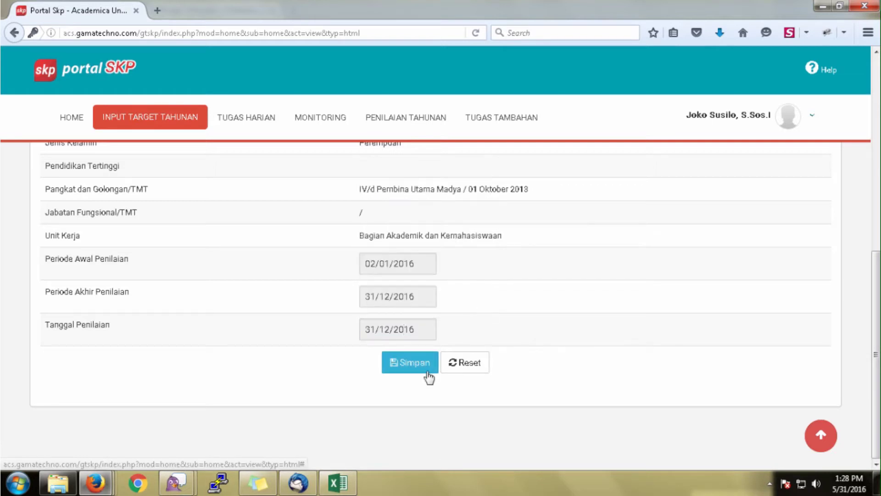
pyautogui.click(412, 365)
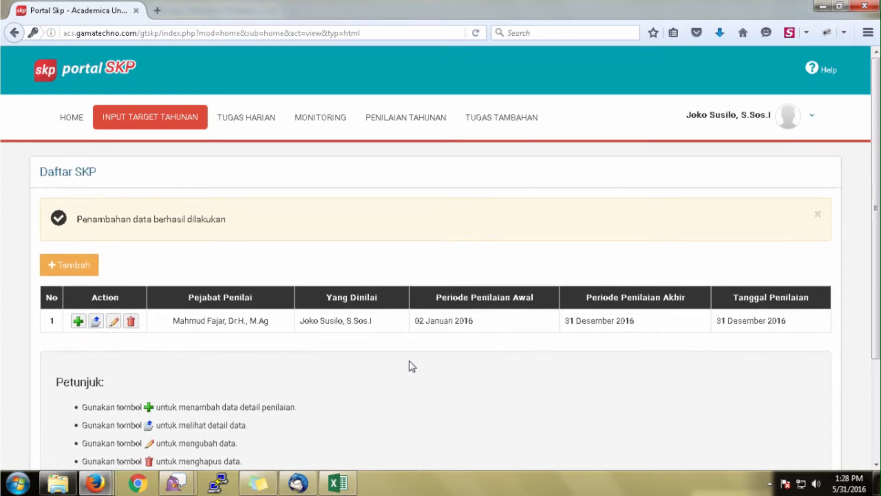
# Enter the activity 'Memeriksa berkas usulan Kenaikan Pangkat PNS' with credit 0.006.
pyautogui.click(78, 321)
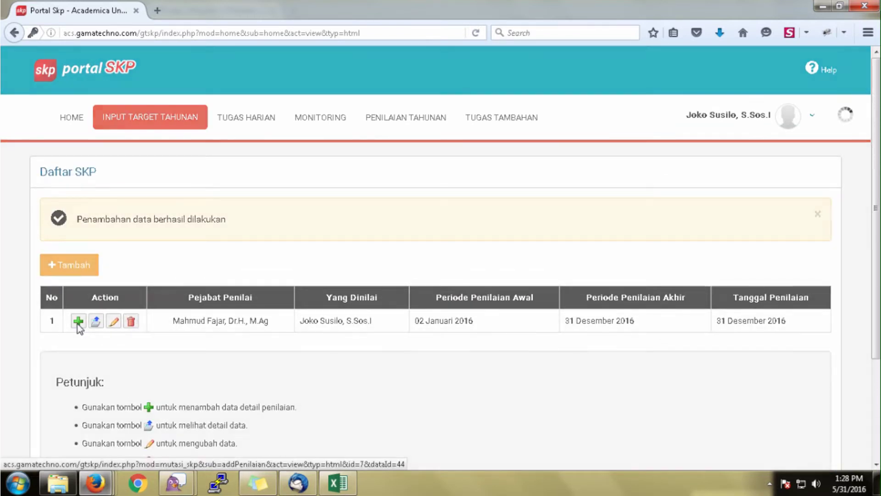
pyautogui.click(311, 274)
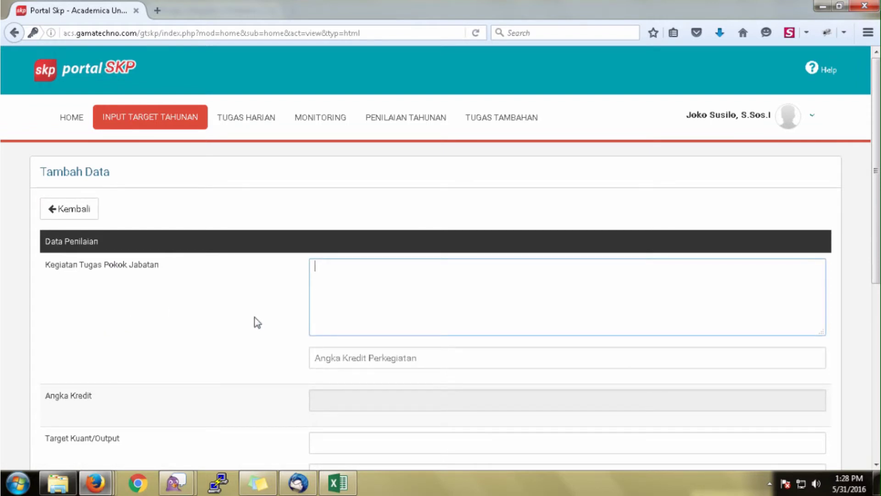
pyautogui.write('Meme')
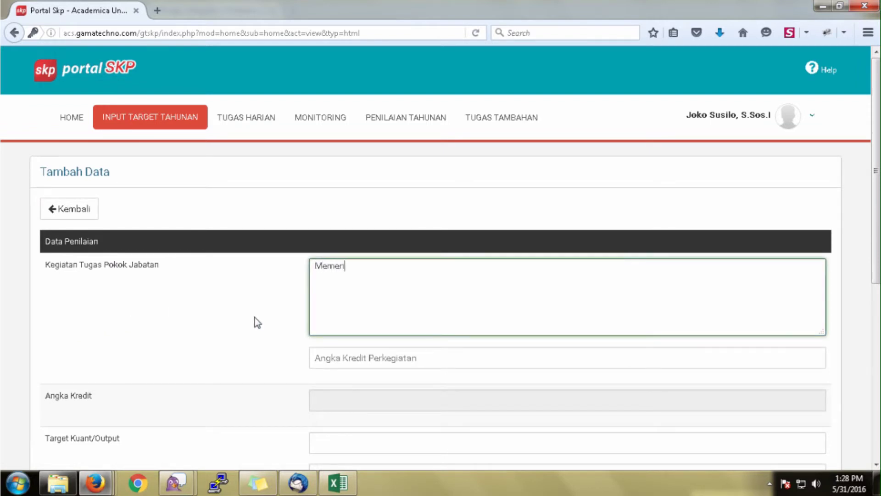
pyautogui.write('riksa berkas ')
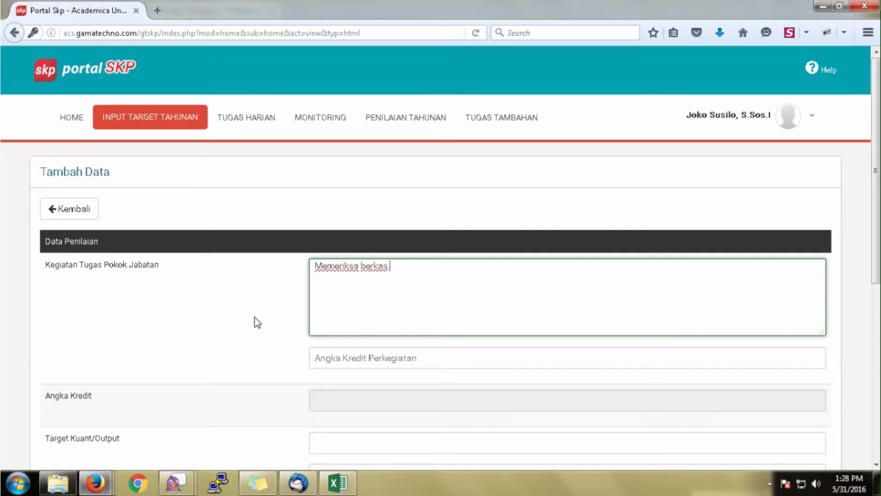
pyautogui.write('usulan Kenaikan Pangk')
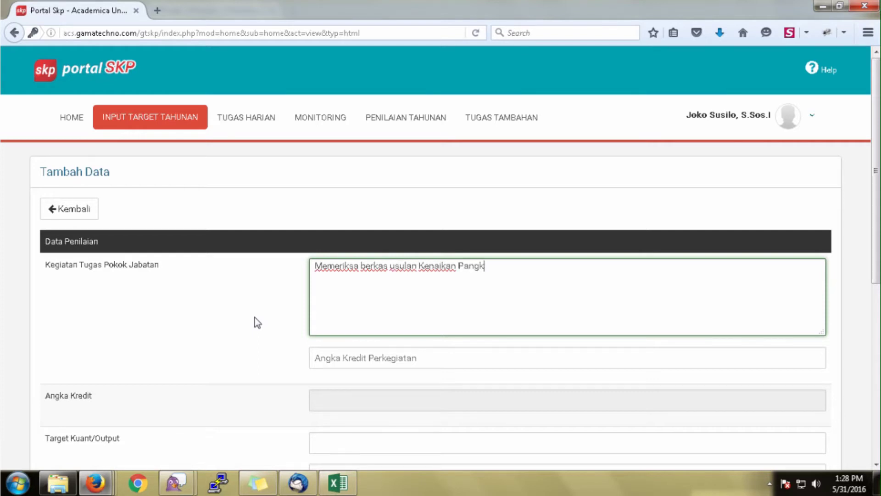
pyautogui.write('at PNS')
pyautogui.click(315, 357)
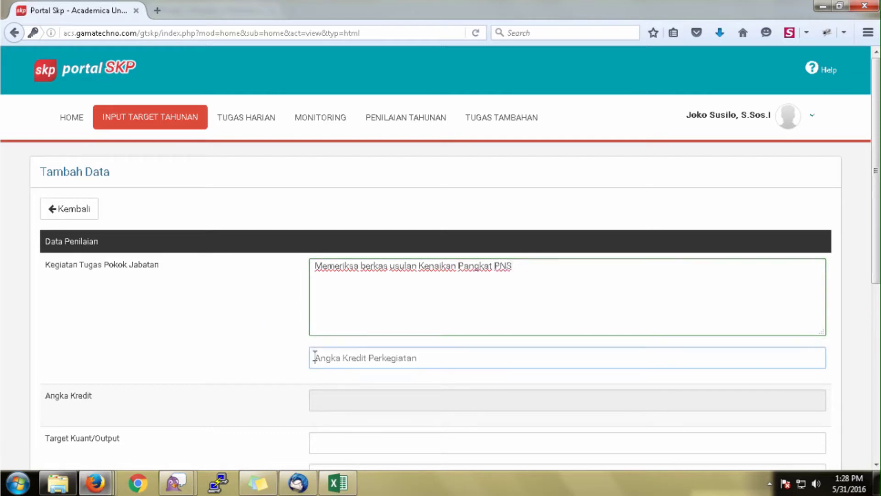
pyautogui.write('0.00')
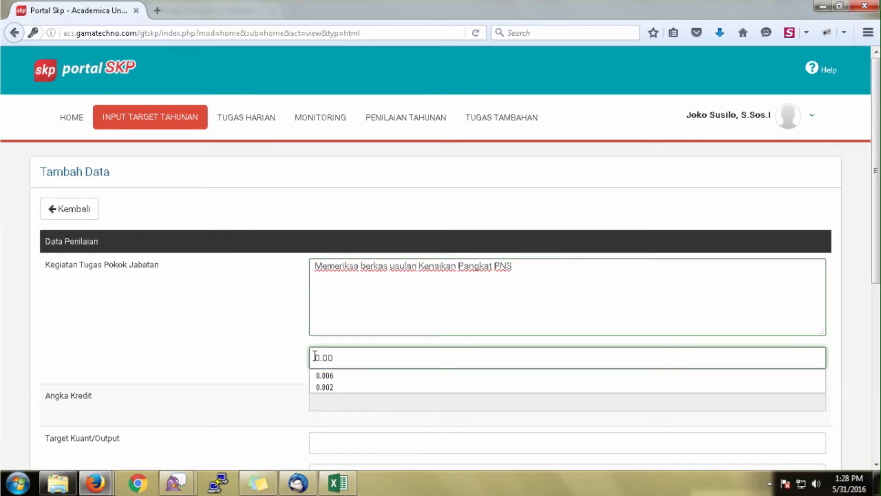
pyautogui.write('6')
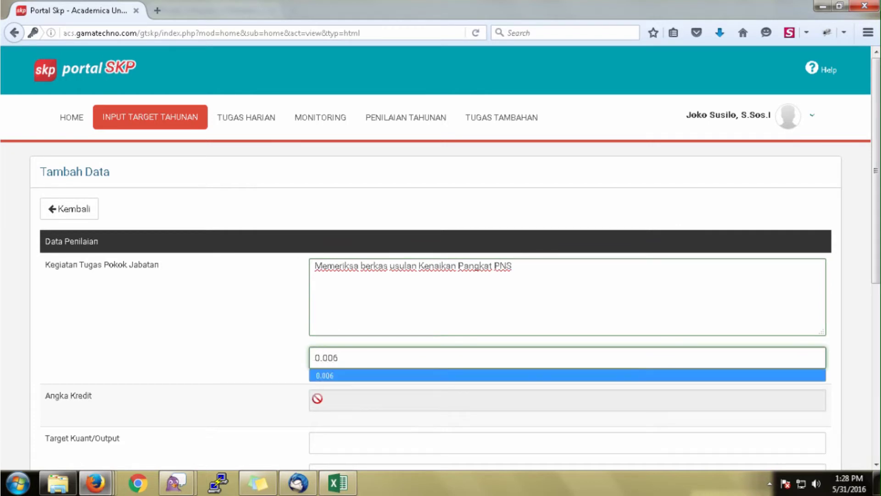
# Set the output target to 1000 Berkas and the quality target to 100.
pyautogui.click(320, 439)
pyautogui.scroll(-3, 320, 440)
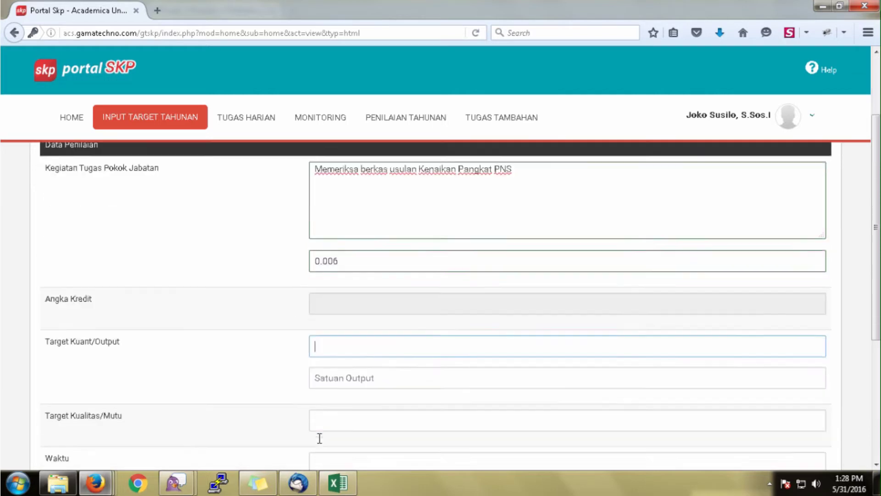
pyautogui.write('1000')
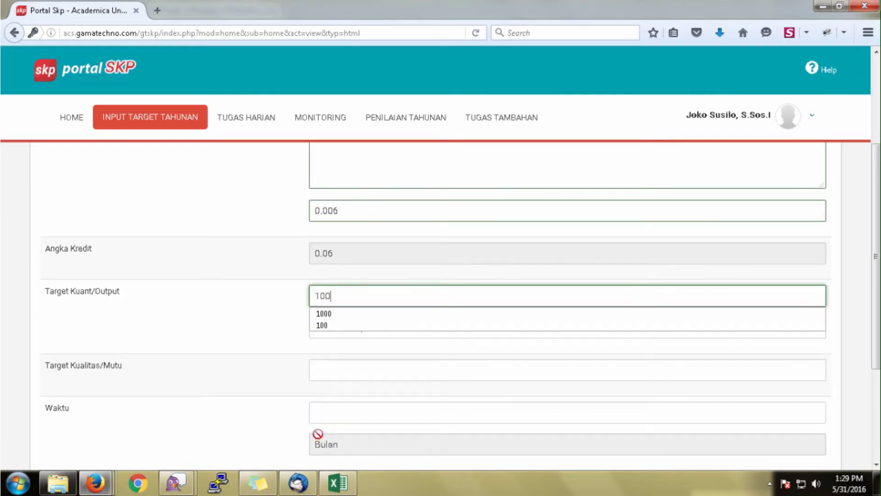
pyautogui.click(321, 331)
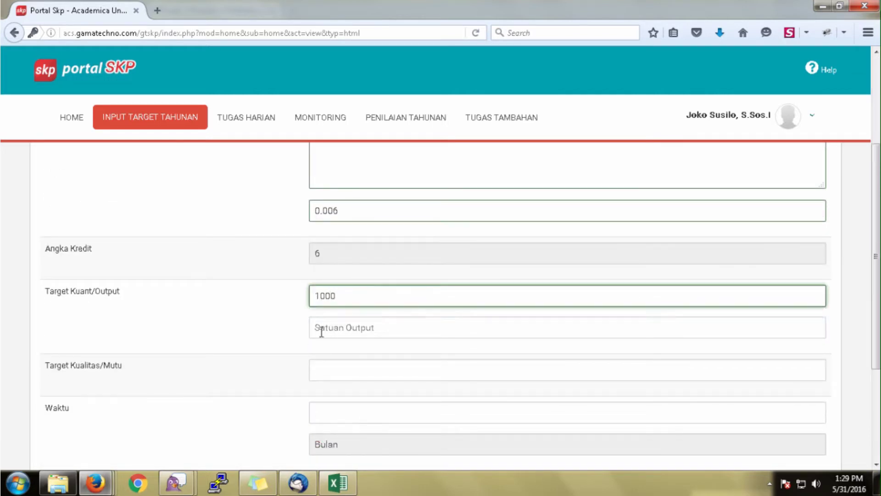
pyautogui.write('Berkas')
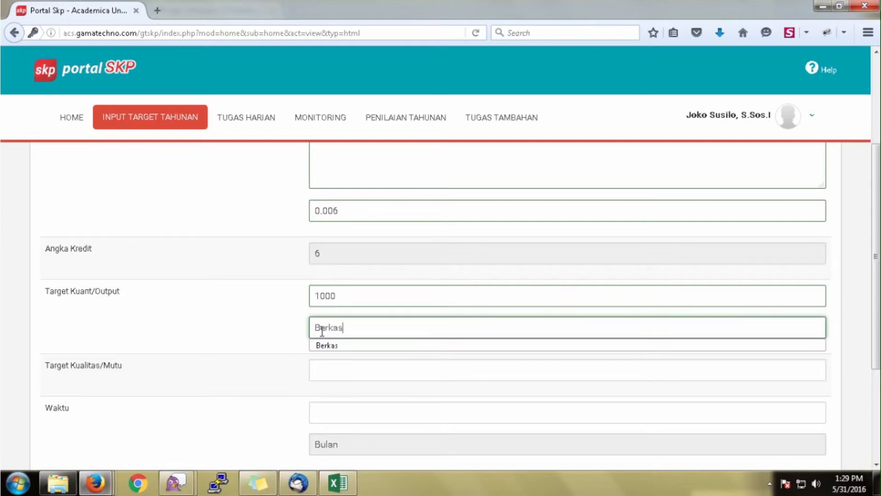
pyautogui.click(317, 366)
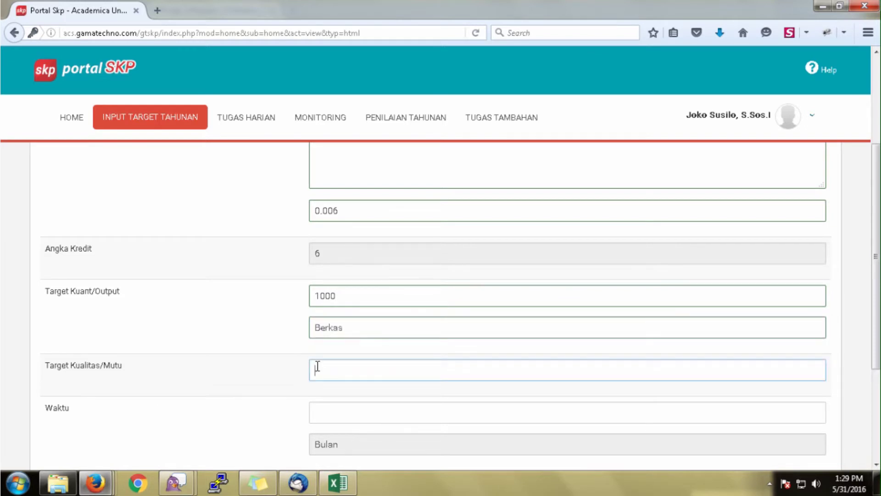
pyautogui.write('1000')
pyautogui.press('BackSpace')
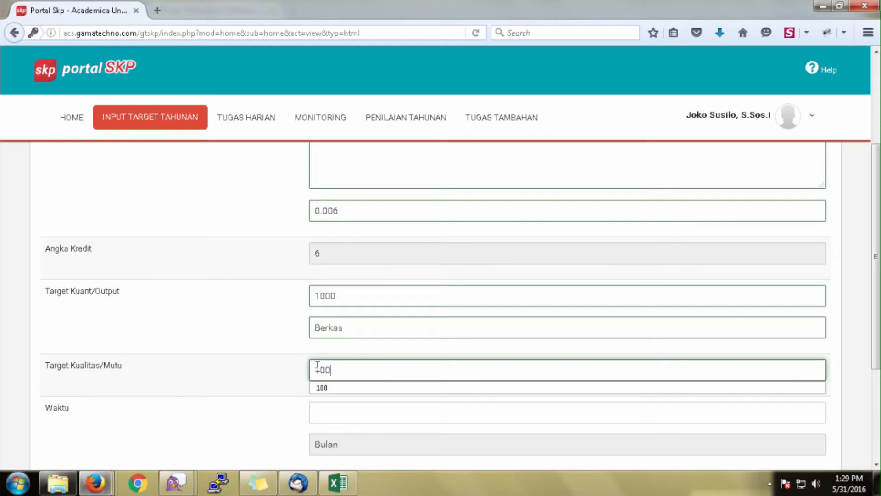
pyautogui.scroll(-4, 295, 366)
# Set the time to 12 months and the cost to 0, then save the activity.
pyautogui.click(342, 270)
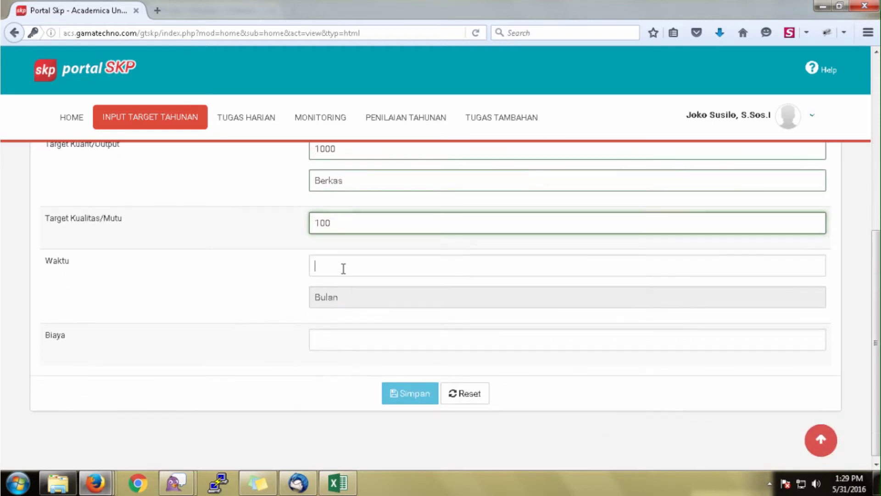
pyautogui.write('12')
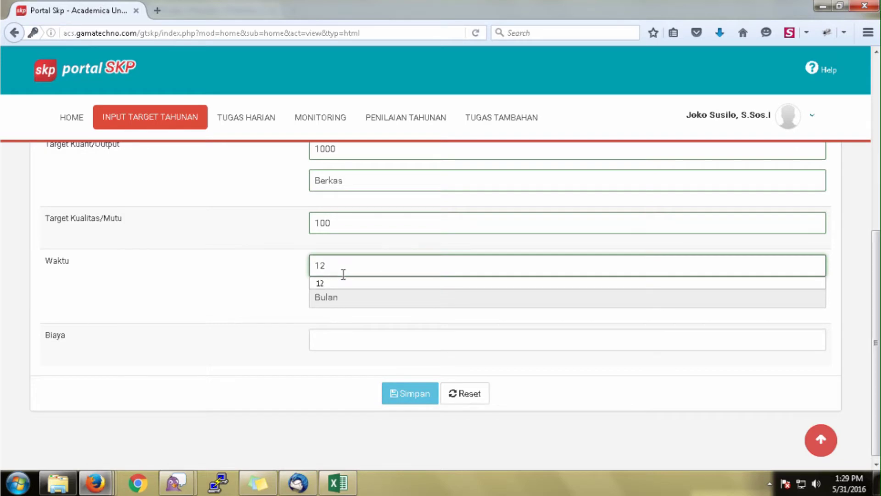
pyautogui.press('Down')
pyautogui.click(330, 340)
pyautogui.write('0')
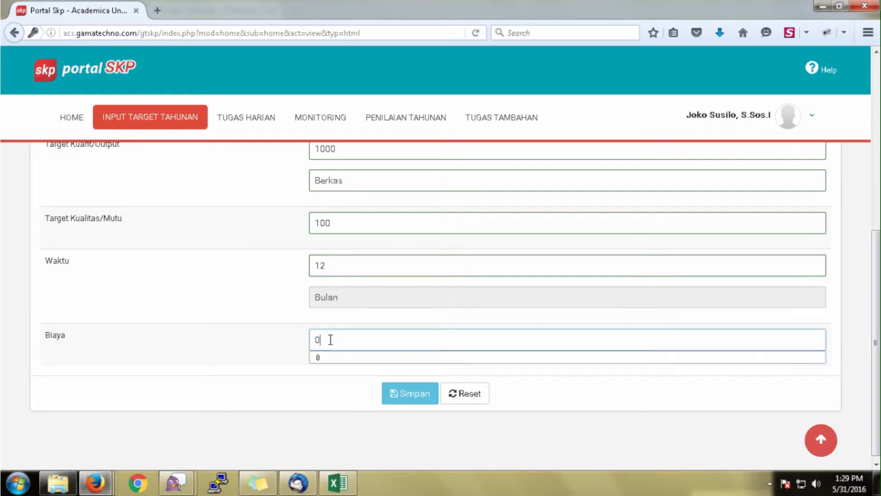
pyautogui.click(413, 397)
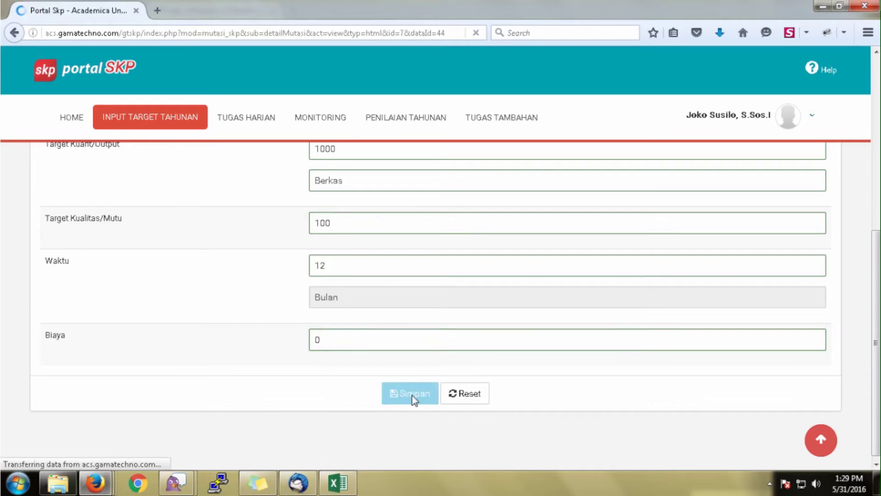
# Open a blank form for another assessment activity from the Penilaian table.
pyautogui.scroll(-5, 412, 392)
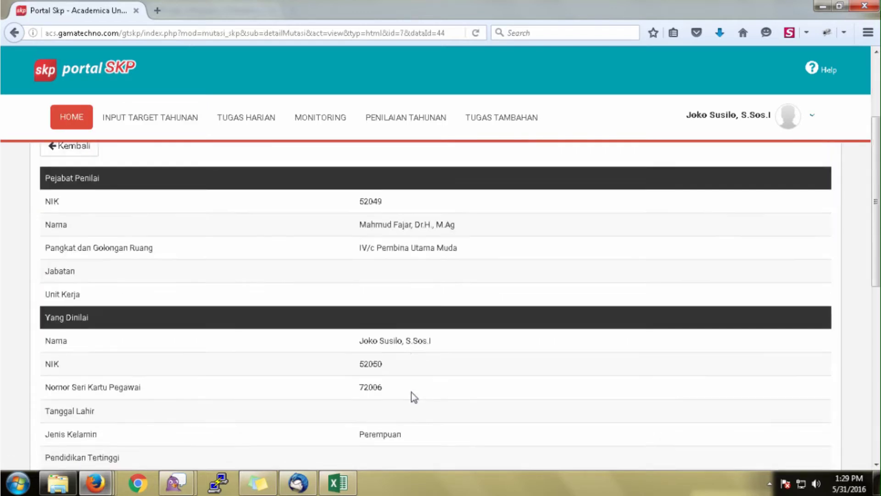
pyautogui.scroll(-6, 411, 390)
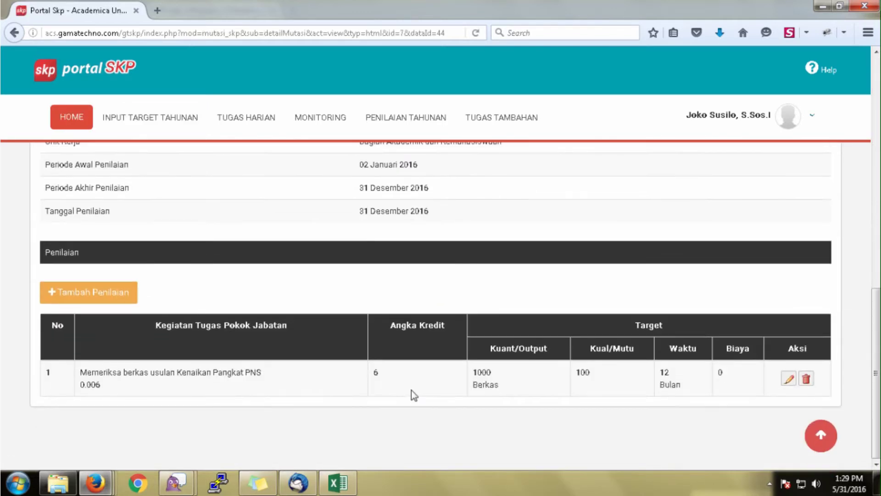
pyautogui.click(115, 298)
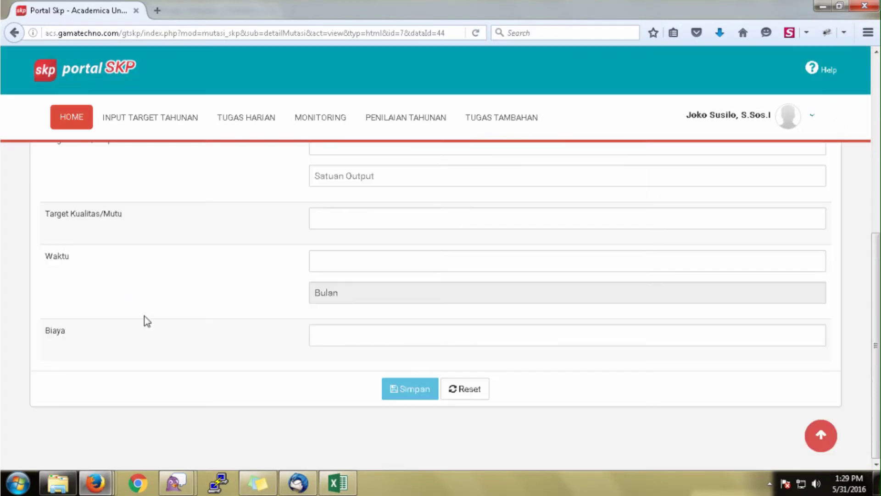
# Enter the activity 'Mengendalikan listing persetujuan teknis Kenaikan Pangkat PNS' with credit 0.002.
pyautogui.scroll(6, 147, 318)
pyautogui.click(328, 288)
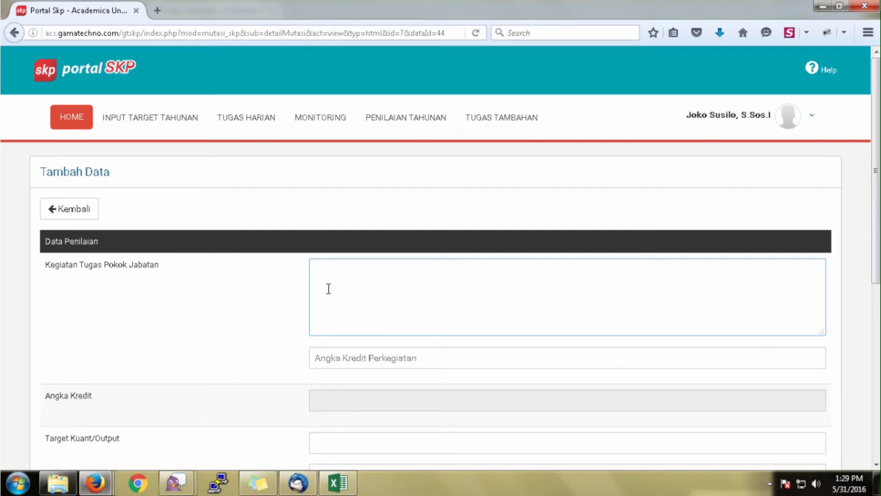
pyautogui.write('Men')
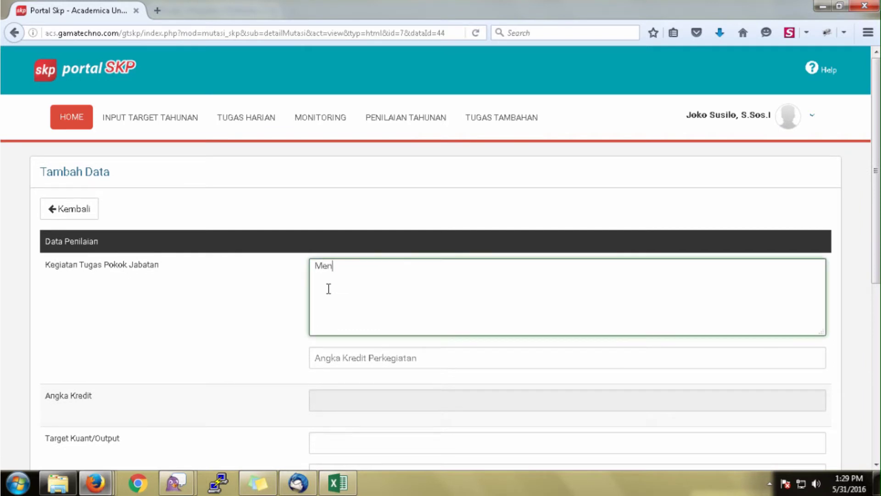
pyautogui.write('gendalikan')
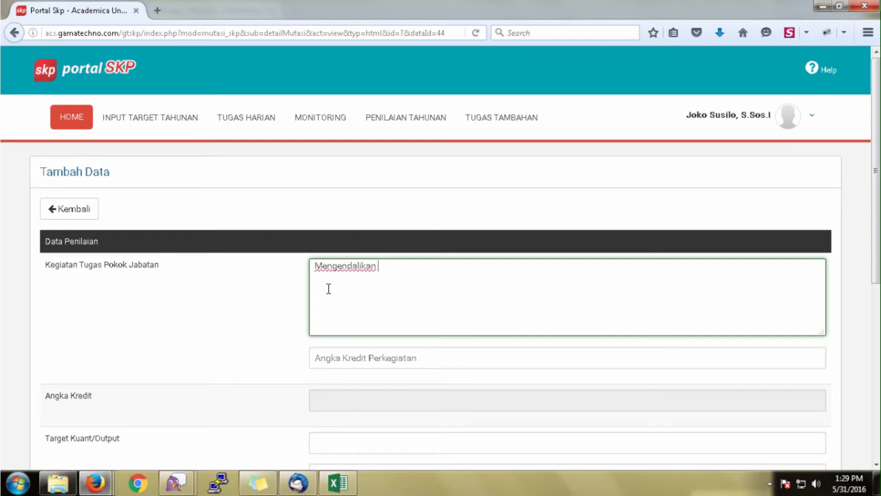
pyautogui.write(' listing persetujuan')
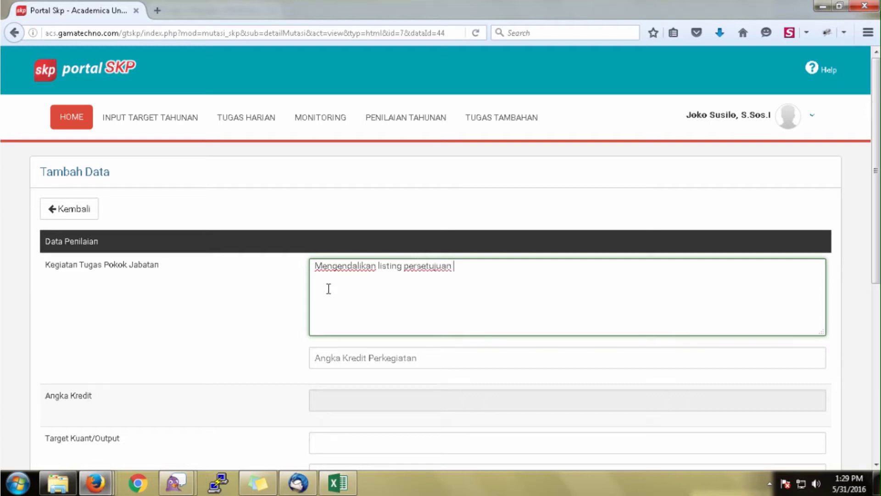
pyautogui.write(' teks')
pyautogui.press('BackSpace')
pyautogui.write('nis Kenaikan Pangkat')
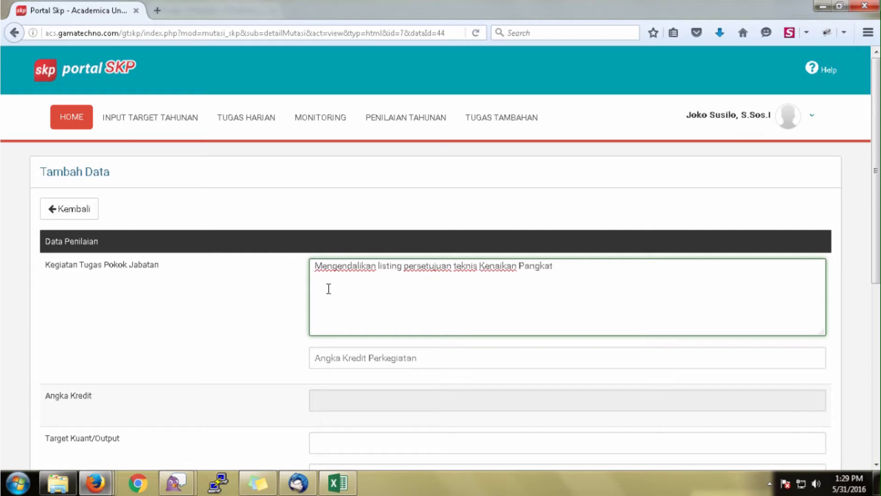
pyautogui.write(' PNS')
pyautogui.click(318, 352)
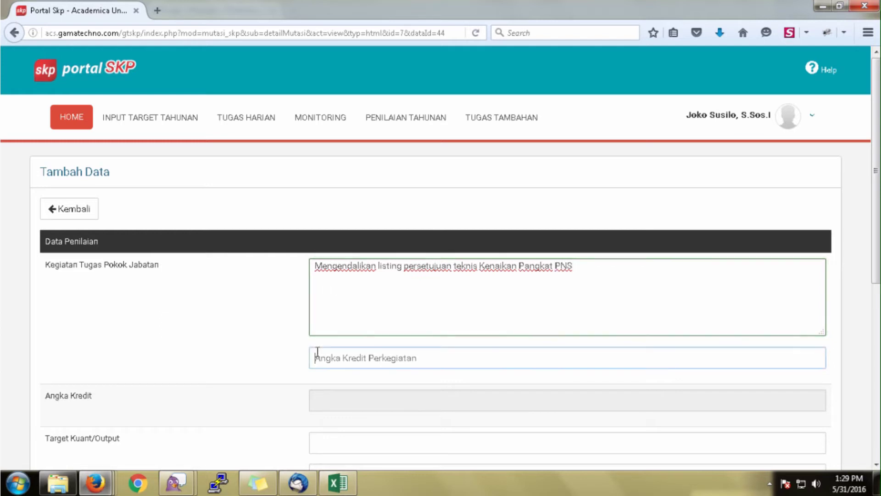
pyautogui.write('0')
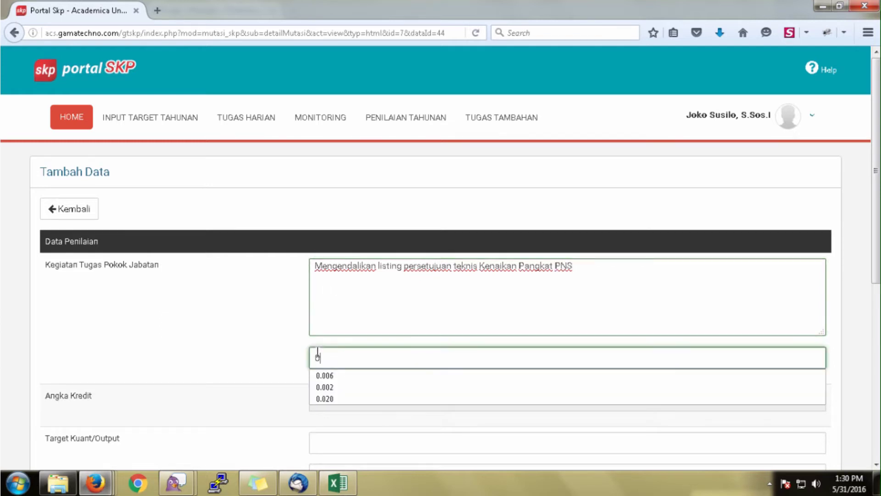
pyautogui.write('.002')
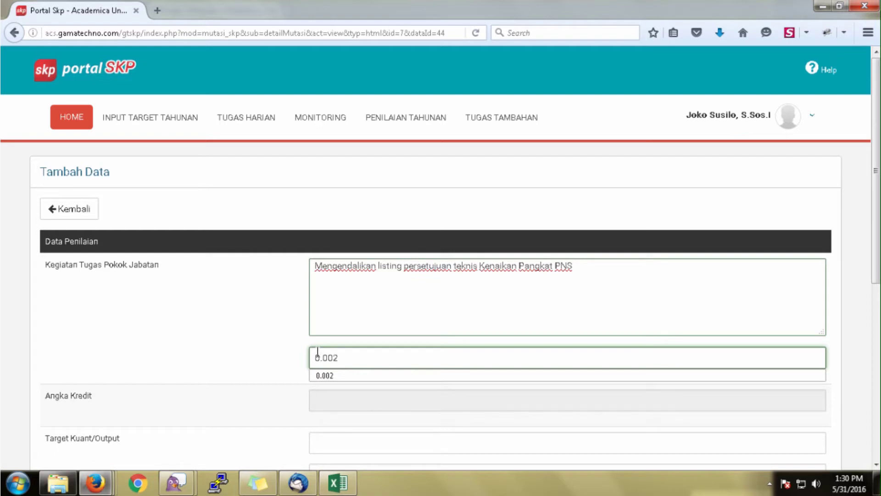
# Set the output target to 1000 Berkas and the quality target to 100.
pyautogui.click(319, 440)
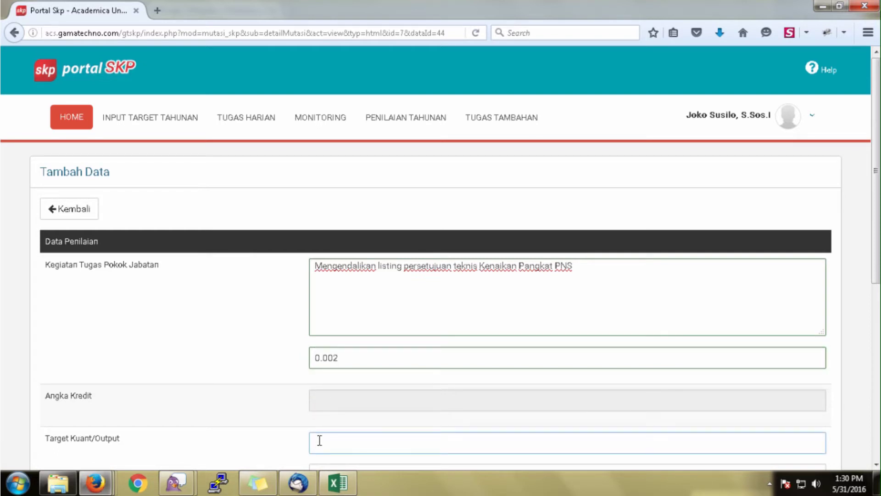
pyautogui.write('1000')
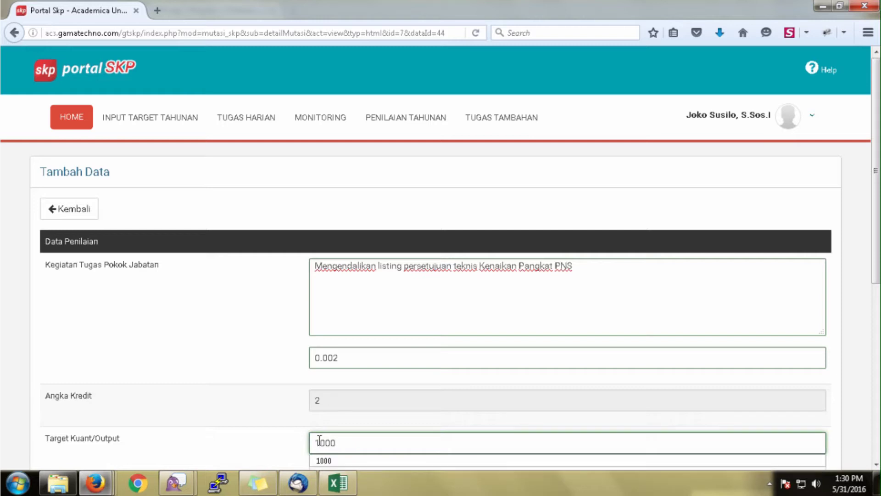
pyautogui.scroll(-3, 321, 436)
pyautogui.click(339, 327)
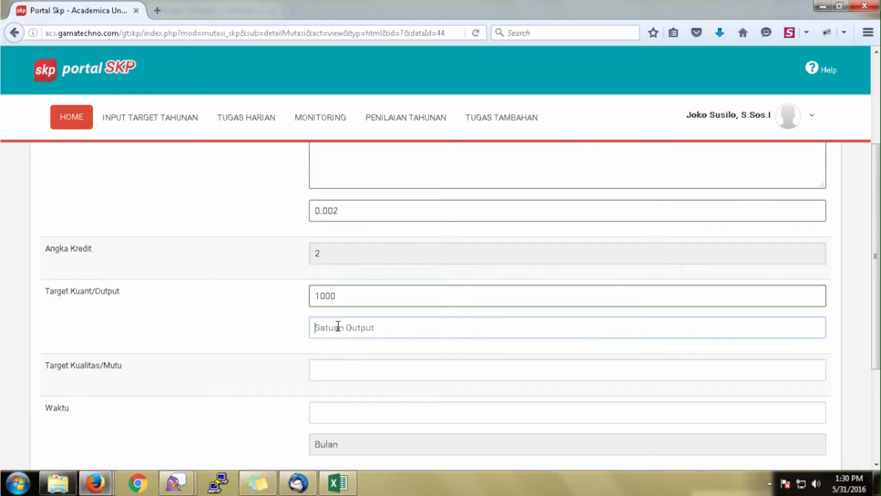
pyautogui.write('10')
pyautogui.press('BackSpace')
pyautogui.press('BackSpace')
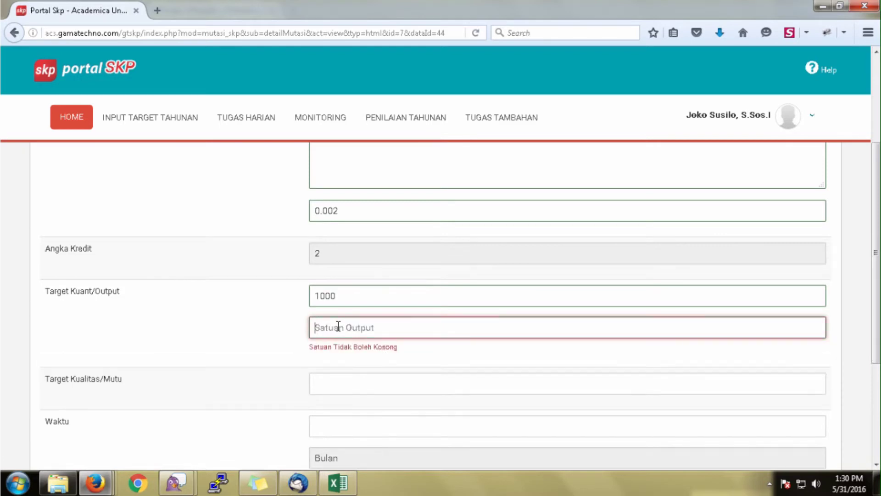
pyautogui.write('Berkas')
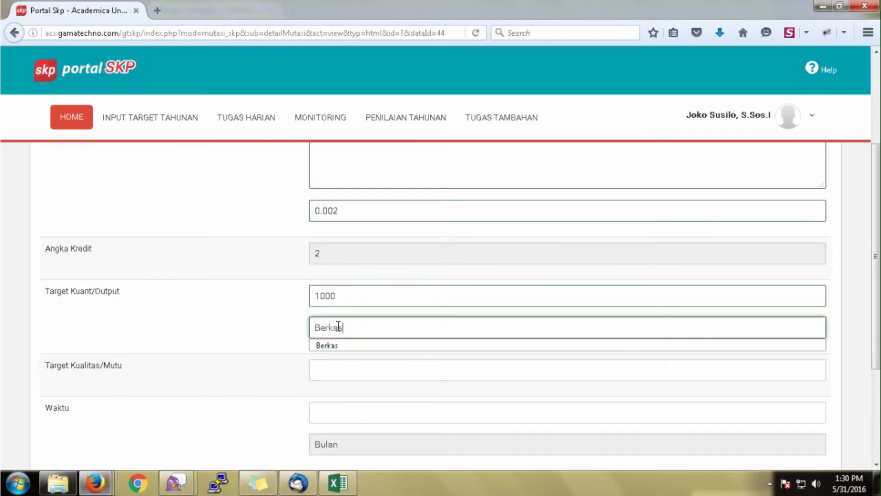
pyautogui.press('Tab')
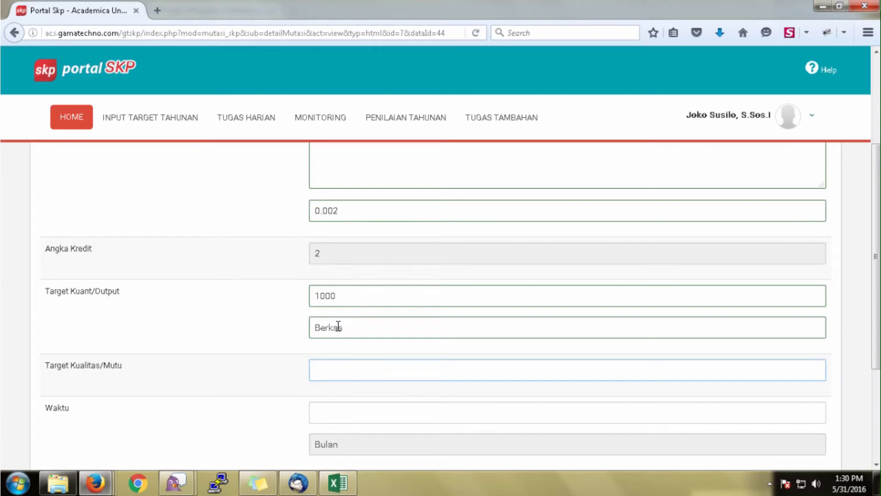
pyautogui.write('100')
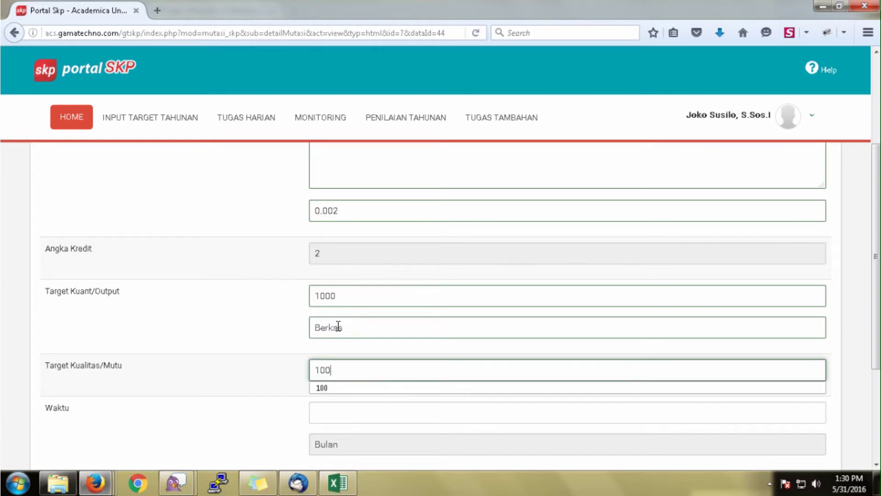
# Set the time to 12 months and the cost to 0, then save the second activity.
pyautogui.press('Tab')
pyautogui.write('1')
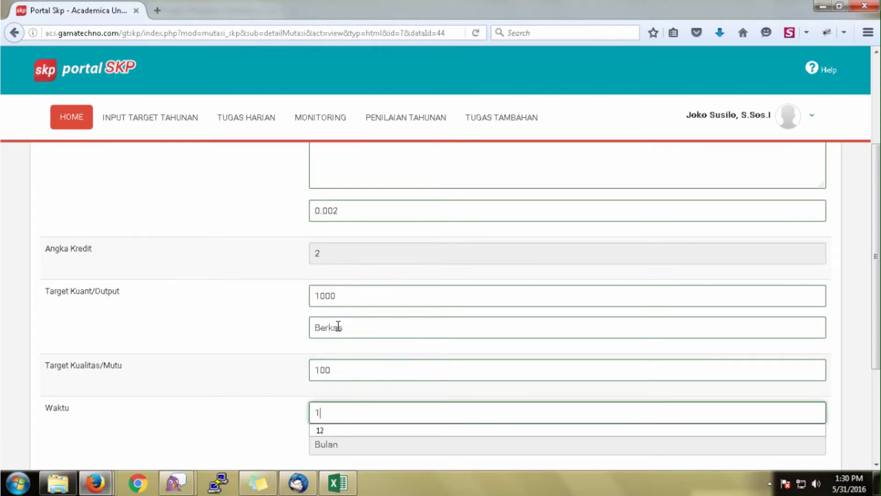
pyautogui.scroll(-5, 338, 326)
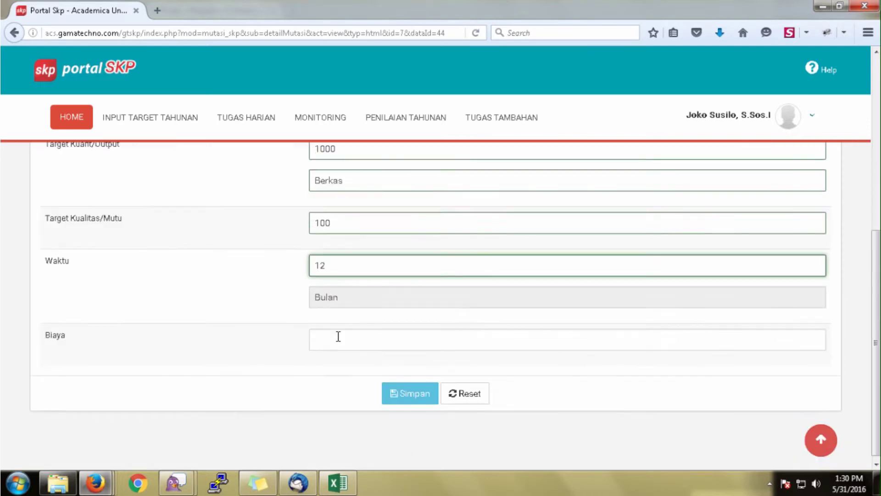
pyautogui.click(338, 336)
pyautogui.write('0')
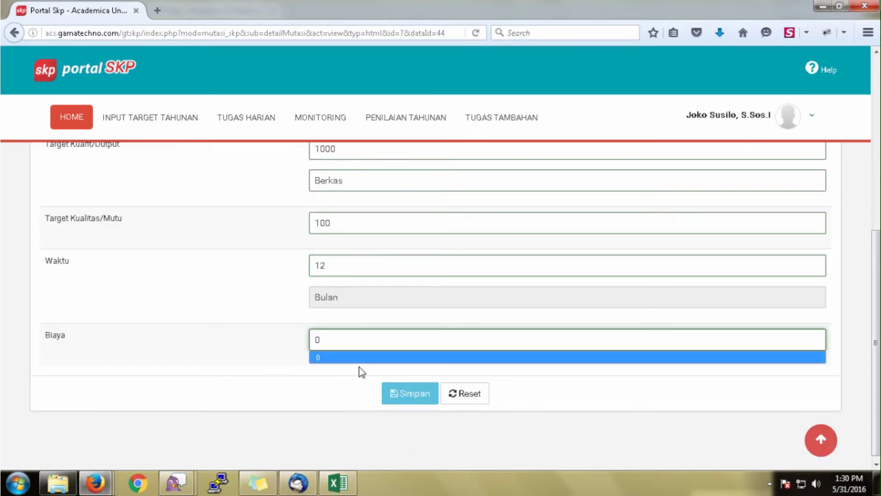
pyautogui.click(414, 393)
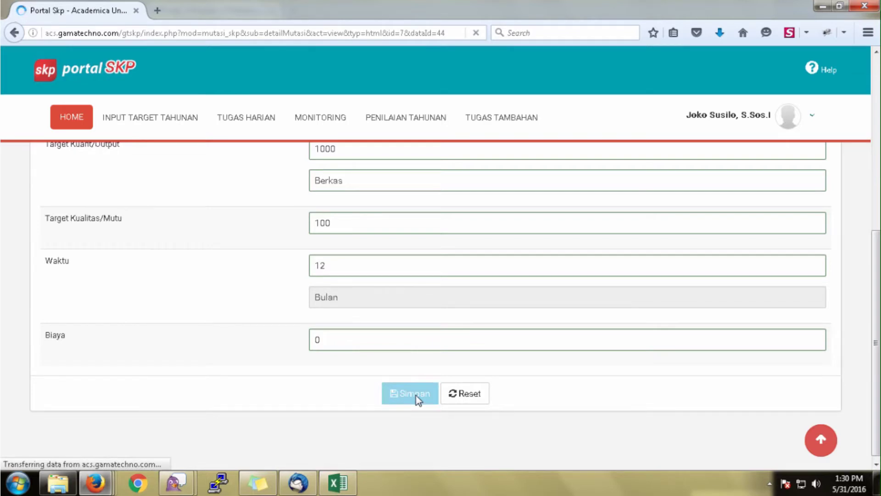
pyautogui.scroll(-5, 415, 392)
pyautogui.scroll(-9, 415, 392)
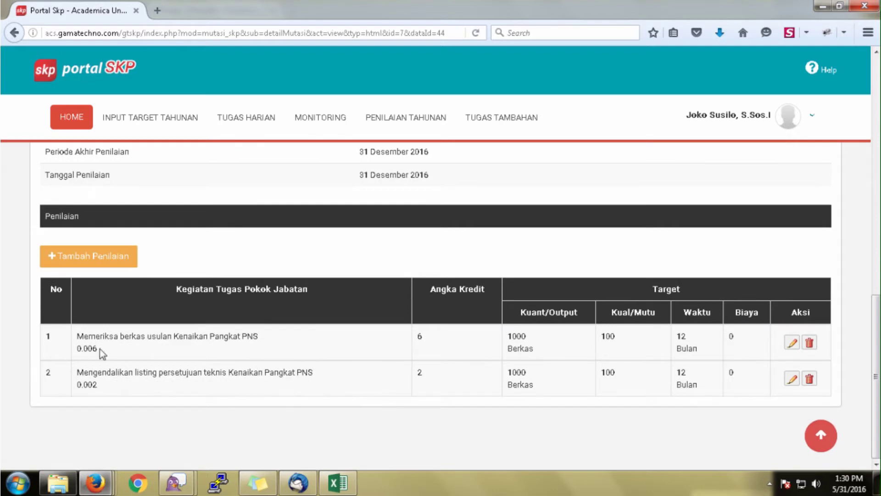
# Add an activity 'Menyiapkan bahan penilaian dan penetapan angka kredit jabatan fungsional' with credit 0.020.
pyautogui.click(88, 259)
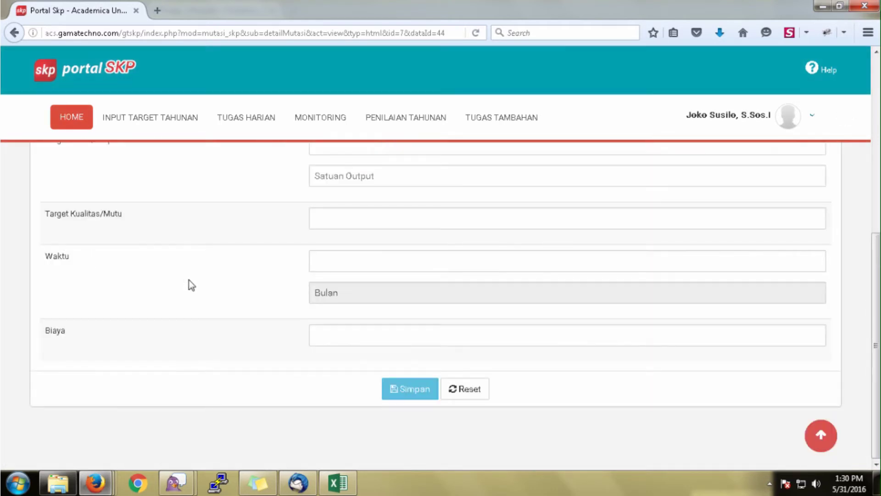
pyautogui.click(358, 269)
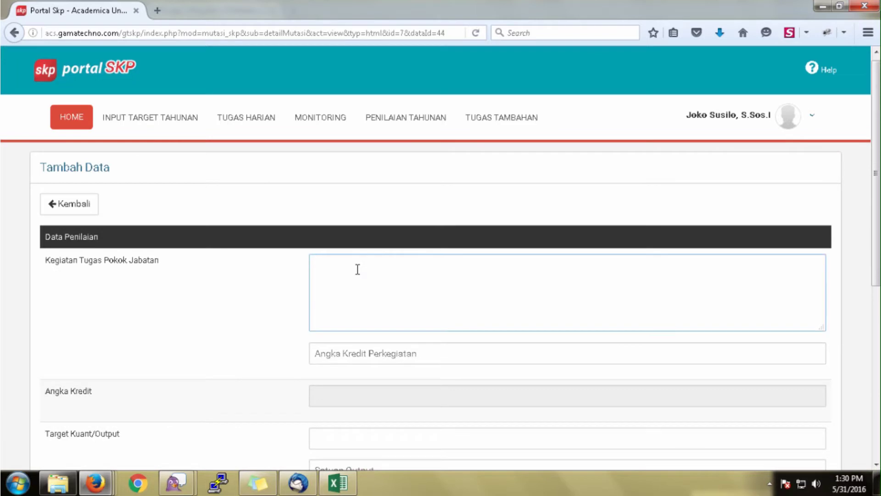
pyautogui.write('M')
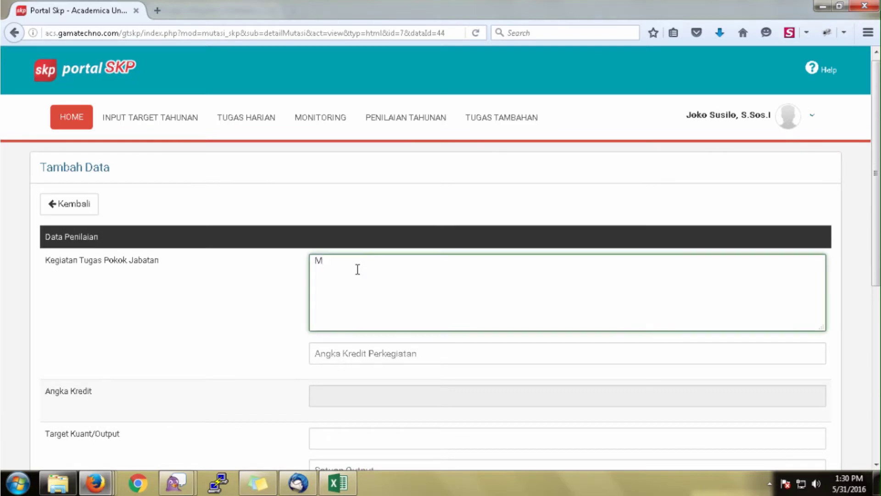
pyautogui.write('enyiapkan bahan ')
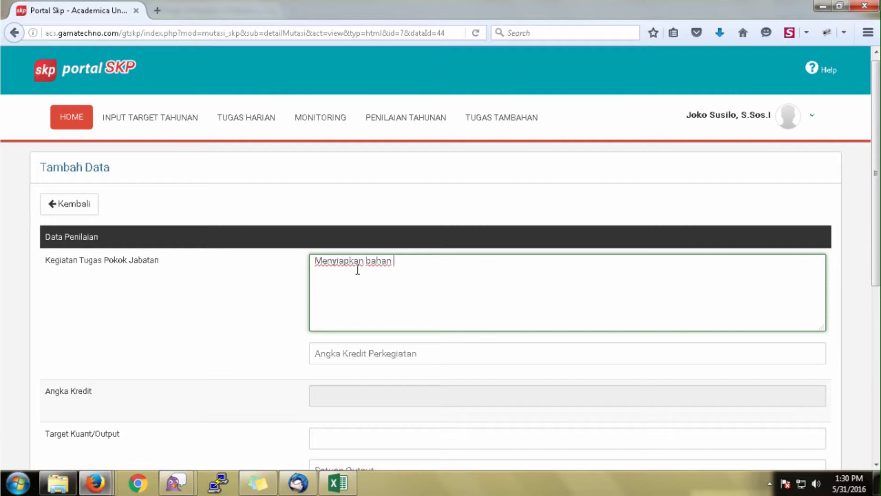
pyautogui.write('penilaian dan ')
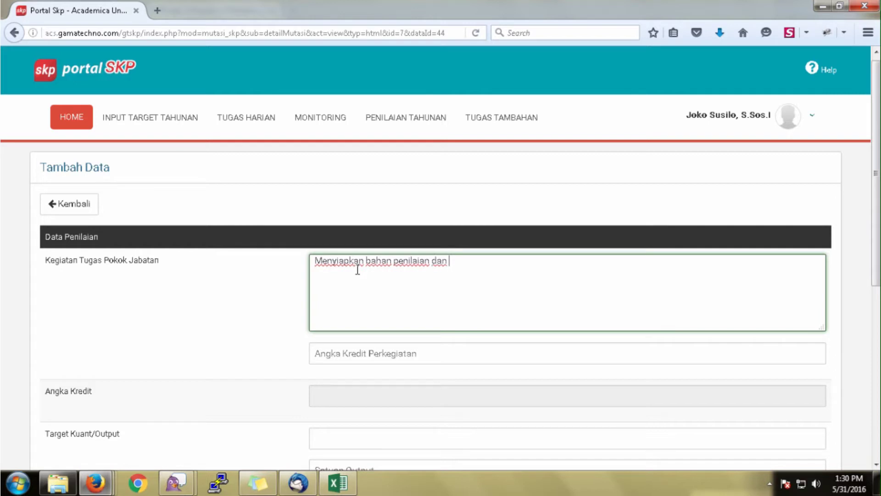
pyautogui.write('penetapan angka k')
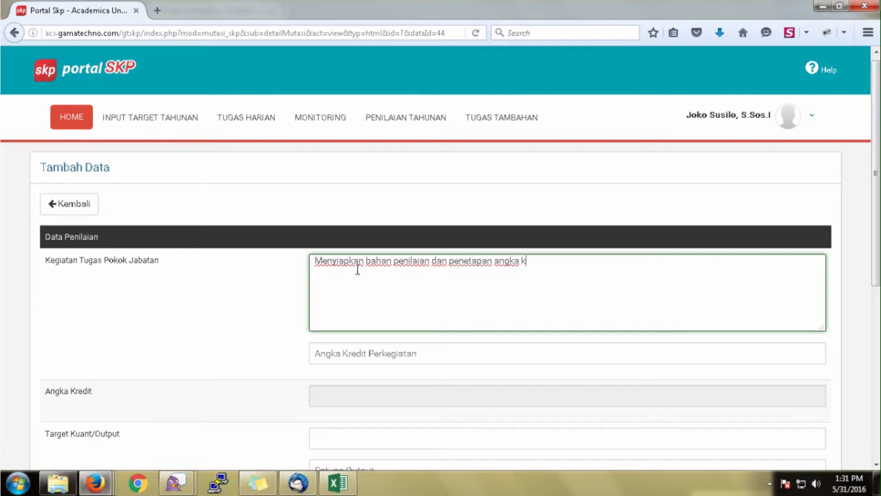
pyautogui.write('redit jabatan ')
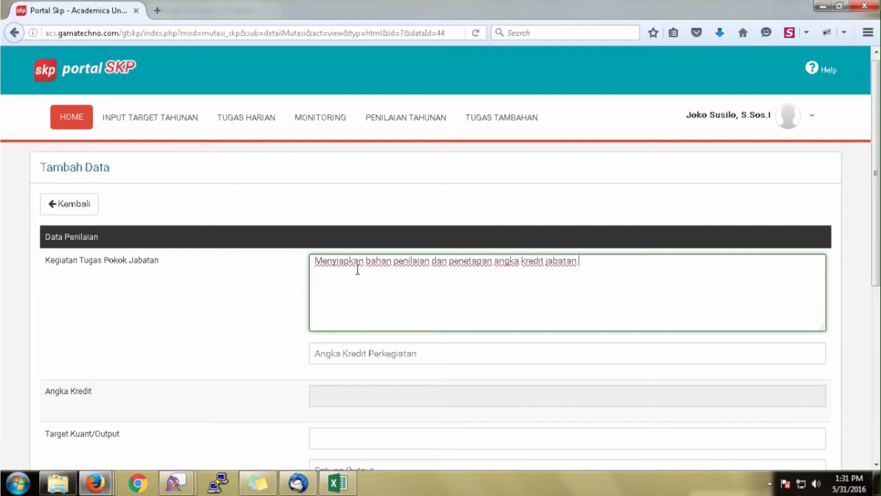
pyautogui.write('fungsional')
pyautogui.click(316, 357)
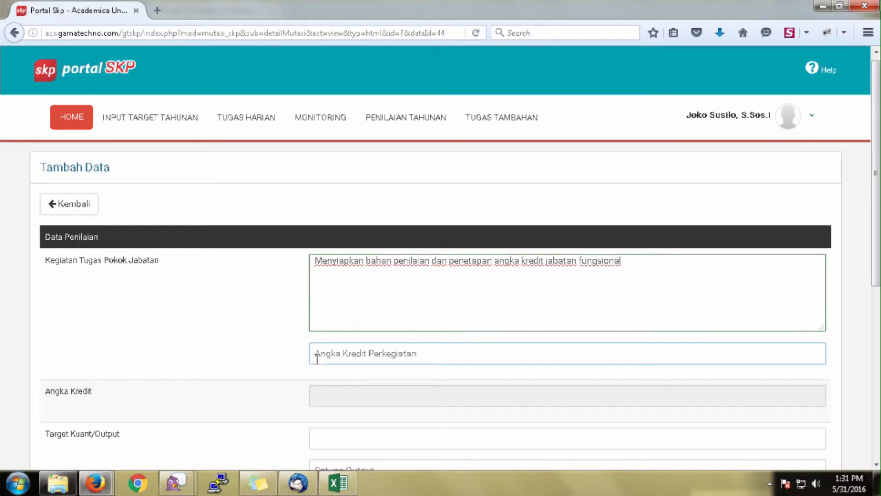
pyautogui.write('0.02')
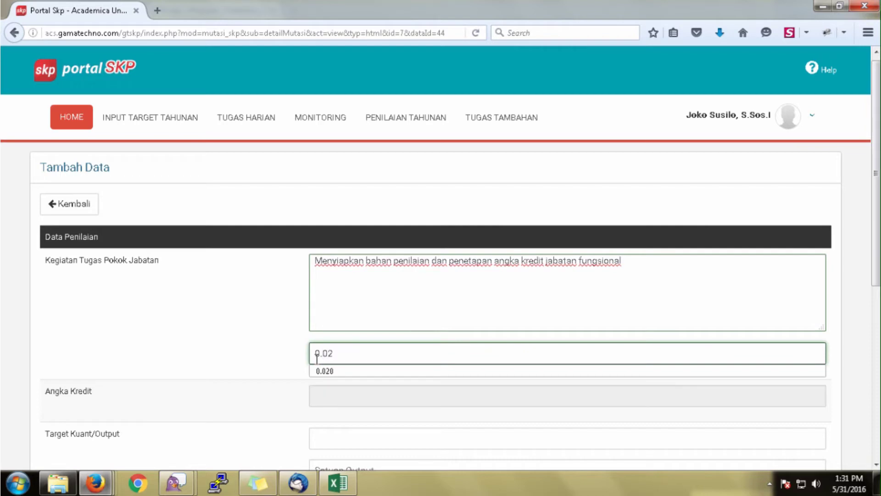
pyautogui.write('0')
# Set the output target to 100 Berkas and the quality target to 100.
pyautogui.scroll(-3, 315, 358)
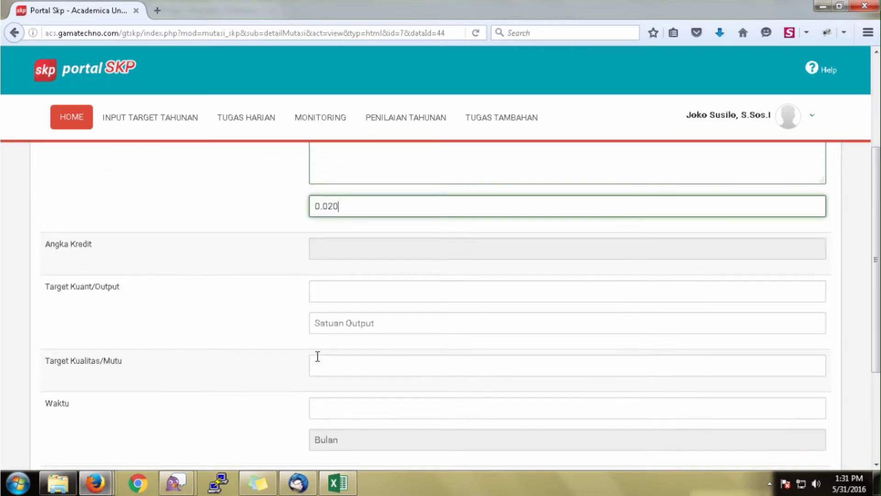
pyautogui.press('Tab')
pyautogui.press('Tab')
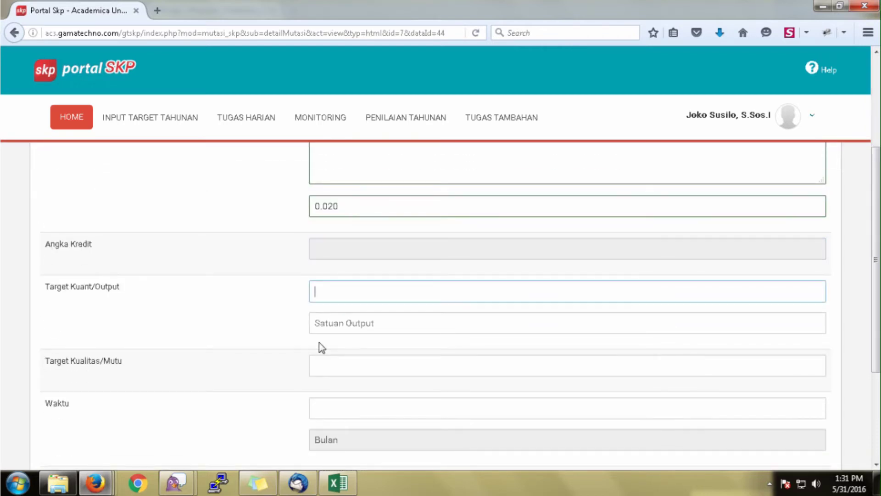
pyautogui.write('100')
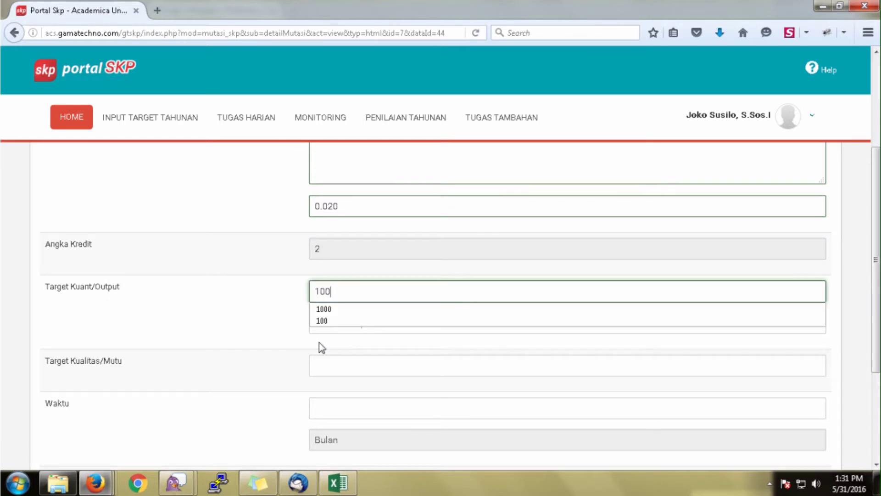
pyautogui.press('Tab')
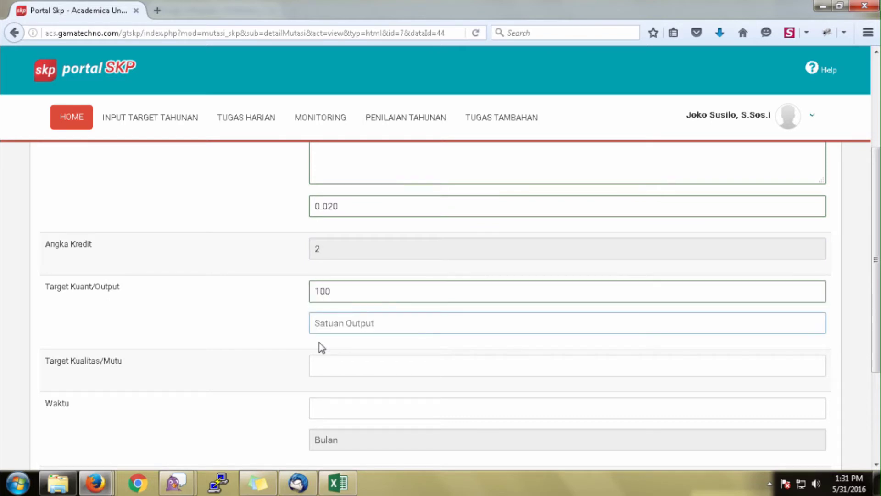
pyautogui.write('Ber')
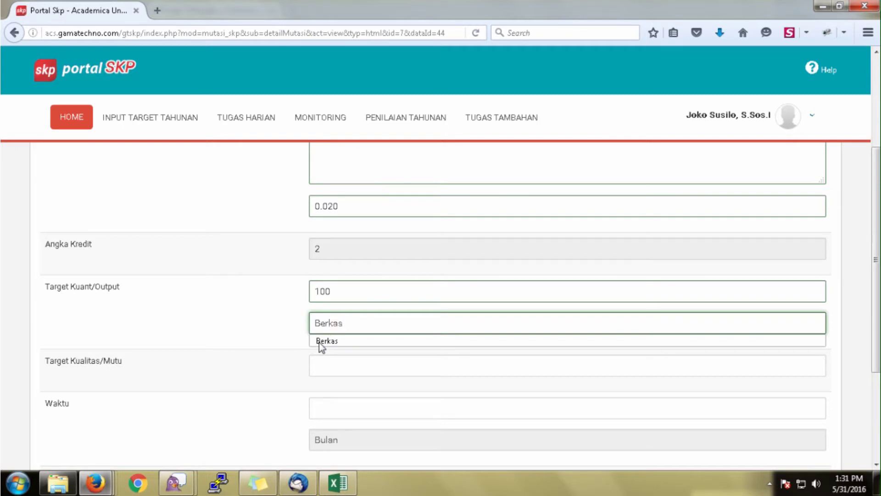
pyautogui.write('kas')
pyautogui.press('Tab')
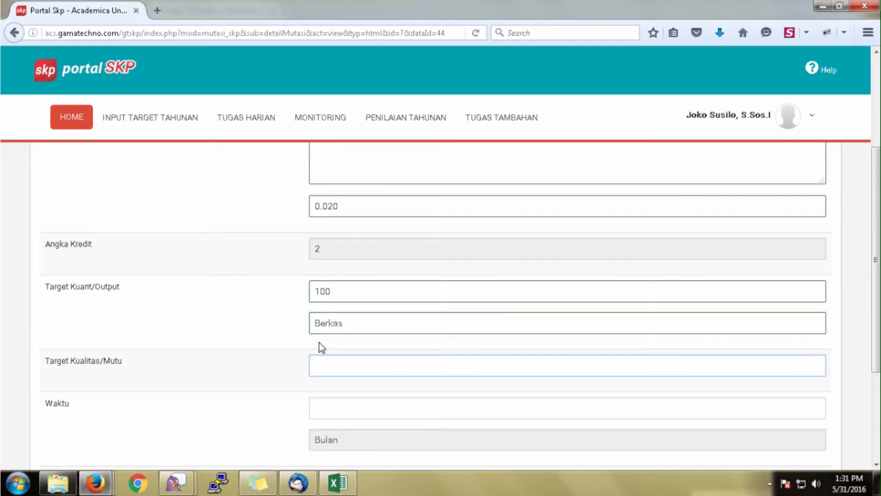
pyautogui.write('100')
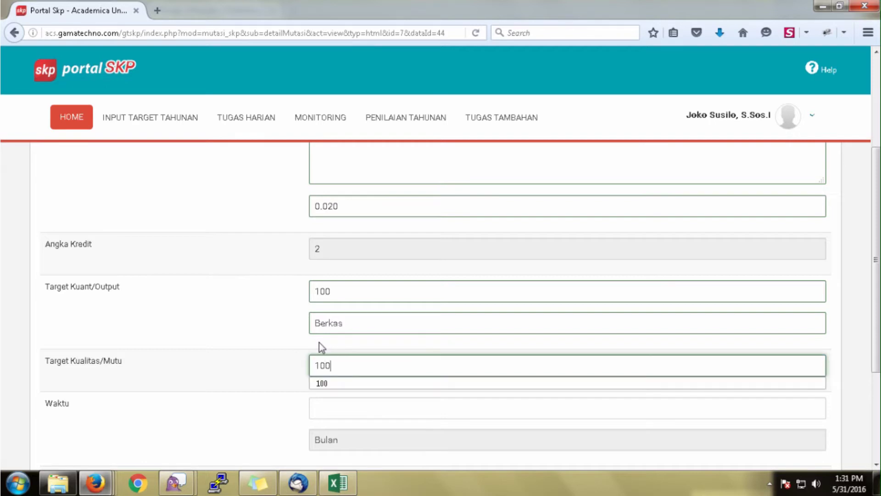
# Set the time to 12 months and the cost to 0, then save the third activity.
pyautogui.press('Tab')
pyautogui.write('12')
pyautogui.press('Tab')
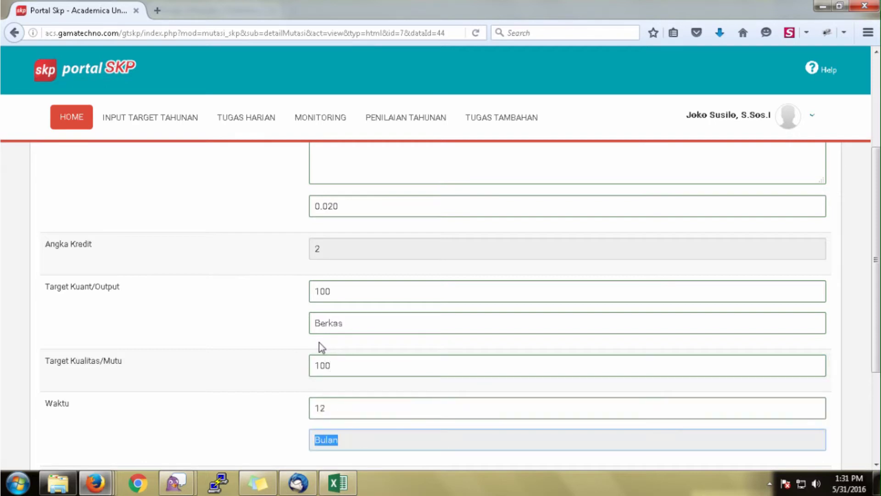
pyautogui.press('Tab')
pyautogui.write('0')
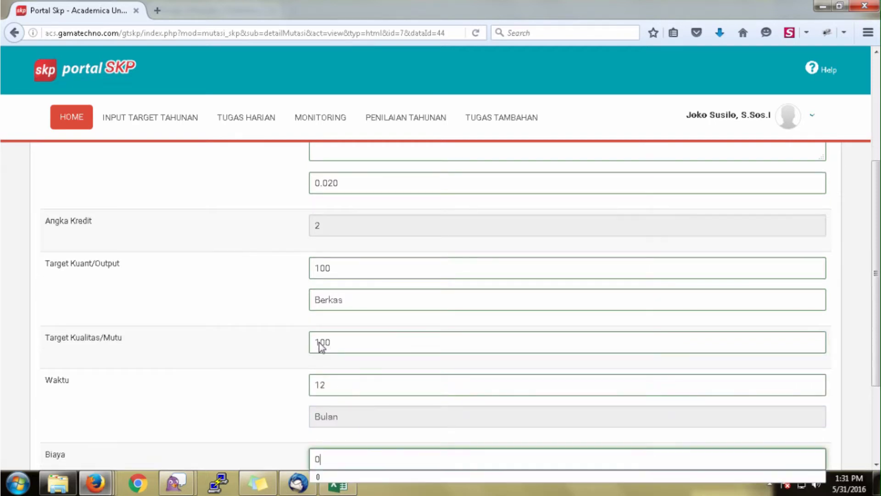
pyautogui.scroll(-3, 353, 322)
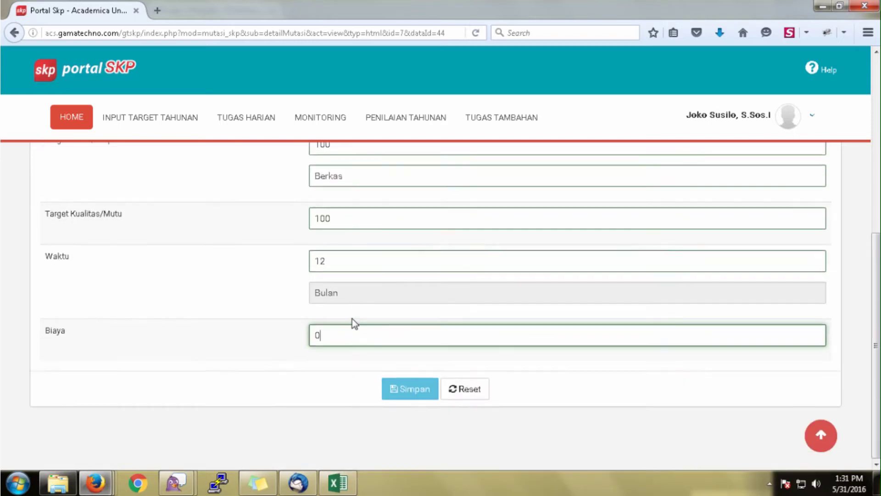
pyautogui.click(418, 393)
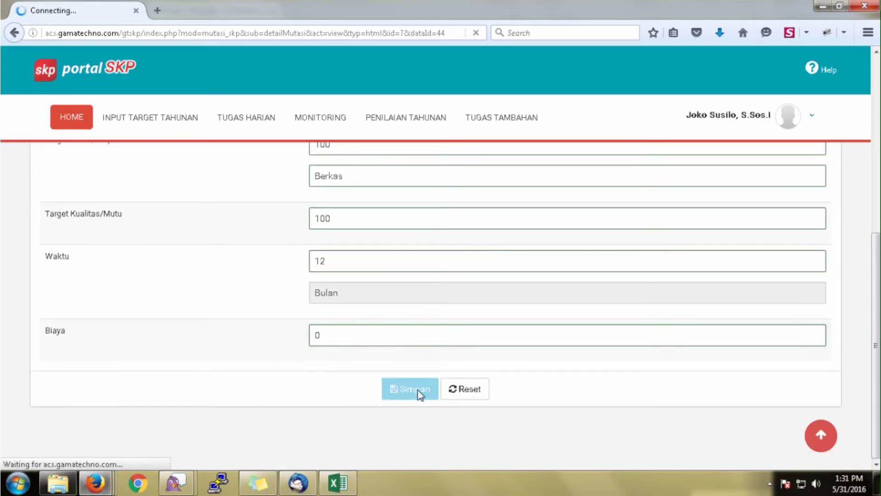
pyautogui.scroll(-12, 420, 395)
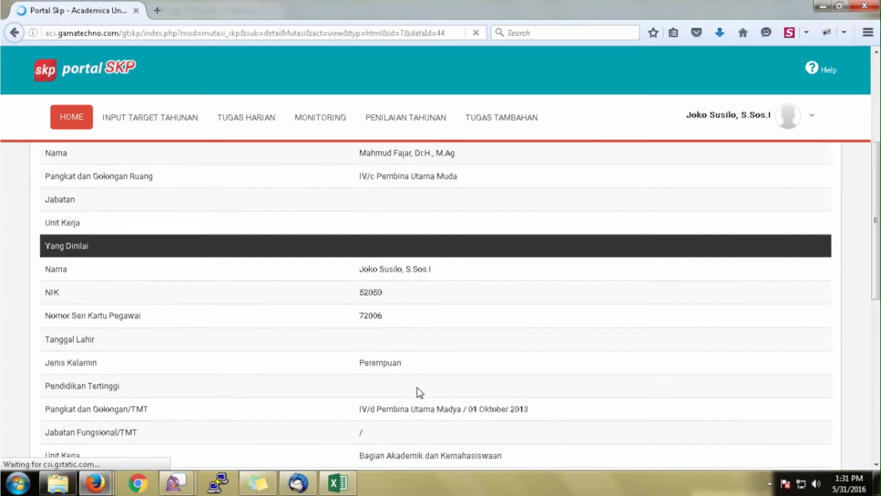
pyautogui.scroll(12, 417, 385)
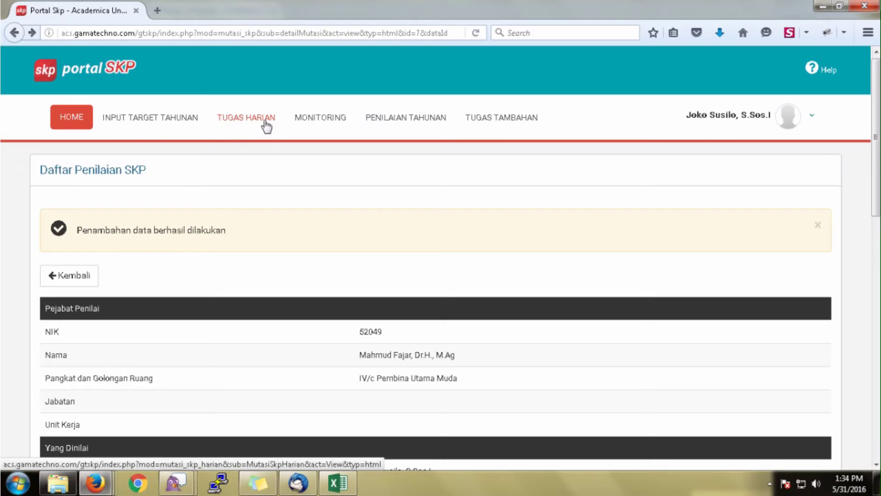
# Start a new daily task on Riwayat SKP Harian for 'Memeriksa berkas usulan Kenaikan Pangkat PNS'.
pyautogui.click(266, 123)
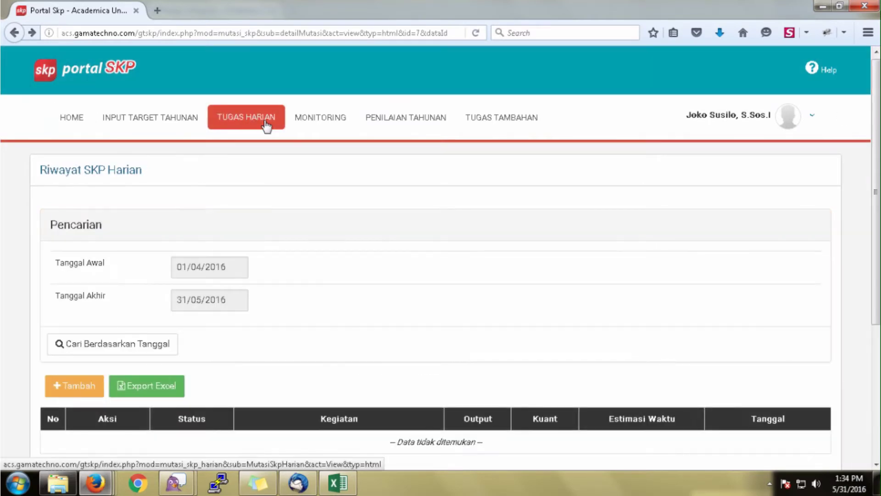
pyautogui.scroll(-3, 290, 335)
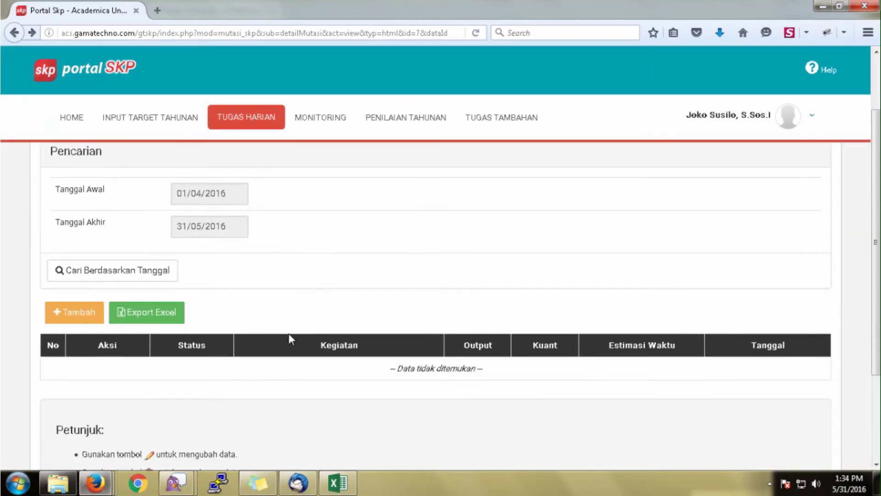
pyautogui.click(70, 316)
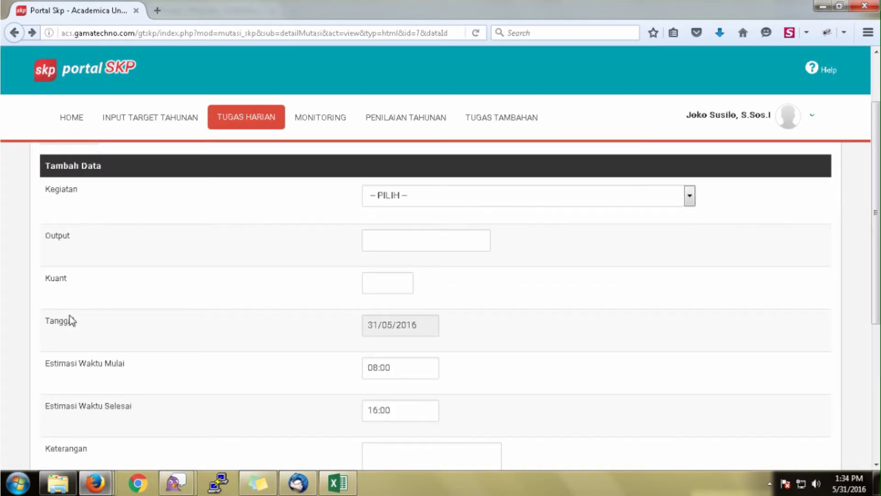
pyautogui.scroll(3, 323, 293)
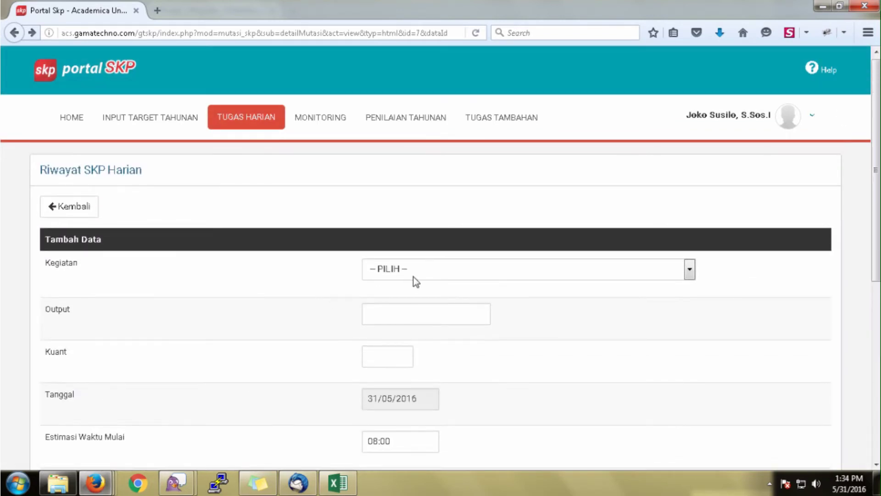
pyautogui.click(415, 277)
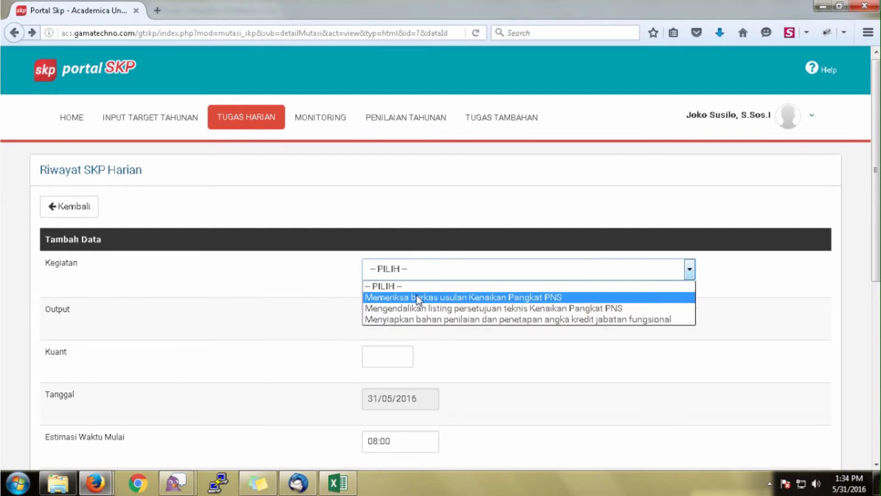
pyautogui.click(418, 298)
# Enter output 1000 and quantity 940 for the daily task.
pyautogui.click(393, 315)
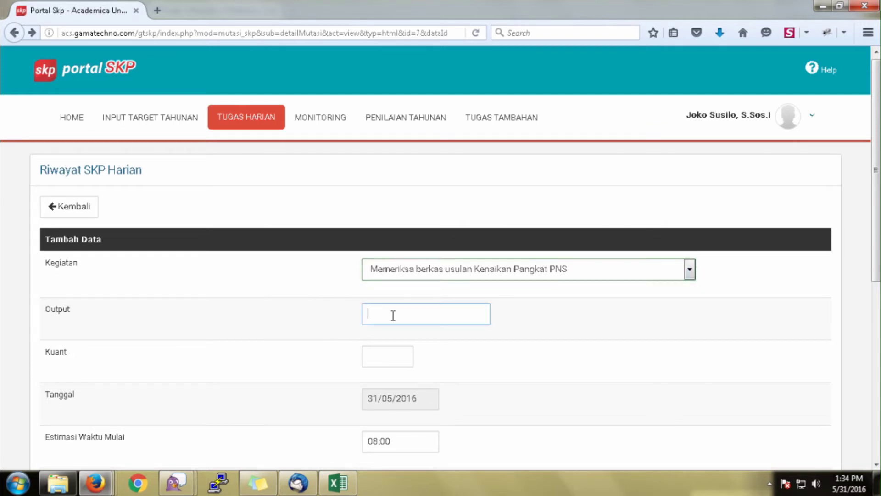
pyautogui.write('1000')
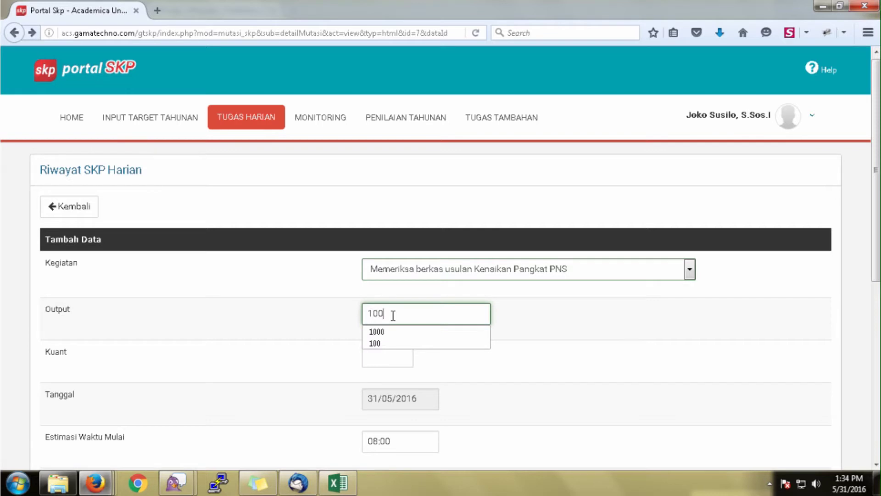
pyautogui.click(383, 356)
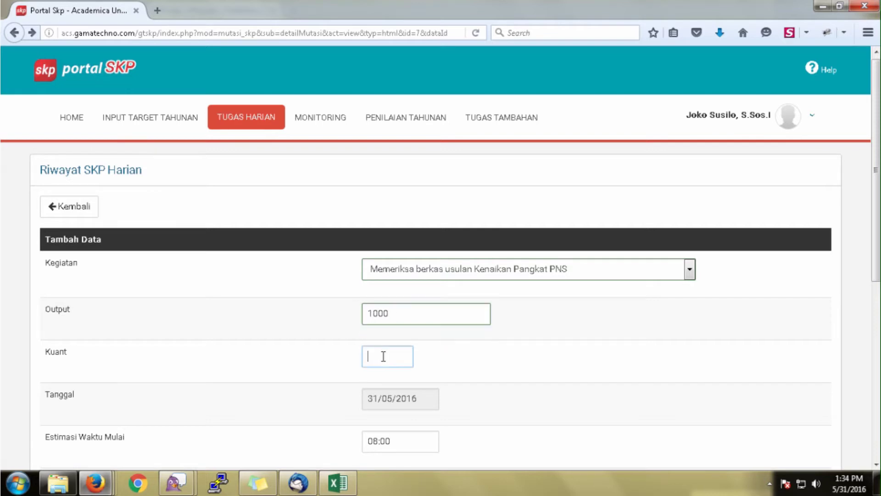
pyautogui.write('940')
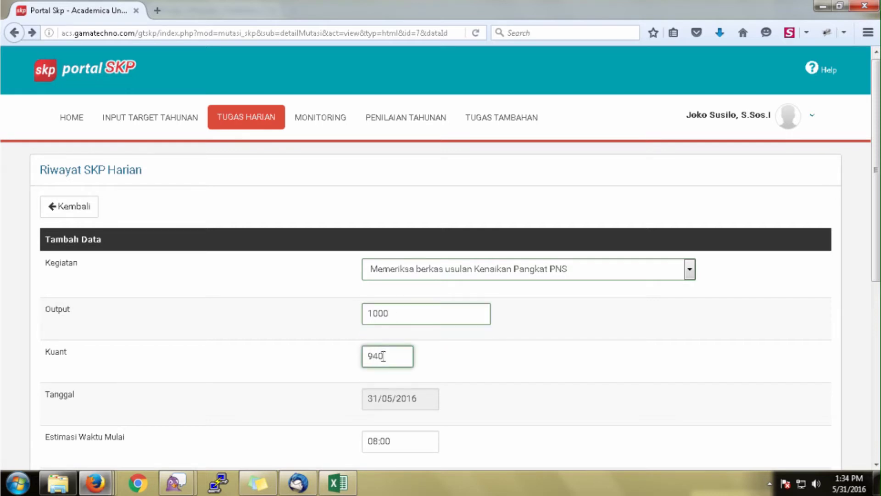
pyautogui.scroll(-4, 383, 356)
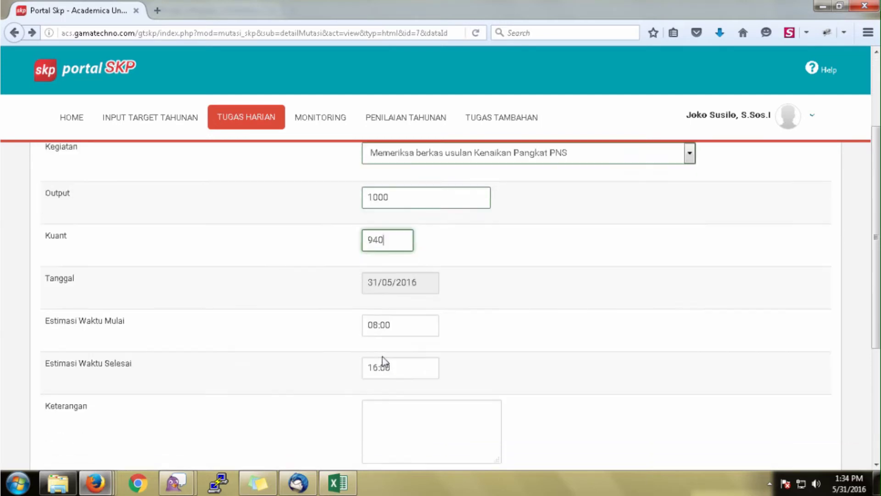
pyautogui.scroll(-1, 382, 357)
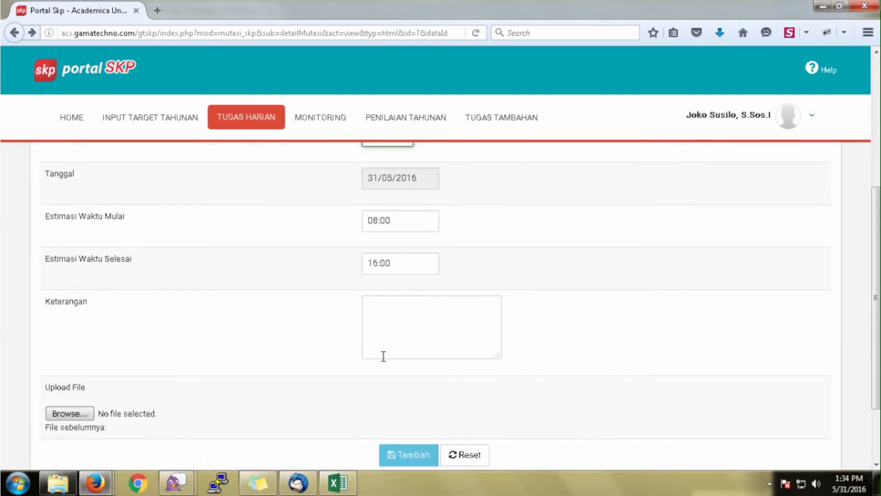
# Add the note 'Memeriksa 940 berkas', attach 1.jpg, and save the daily task.
pyautogui.click(391, 325)
pyautogui.write('Meme')
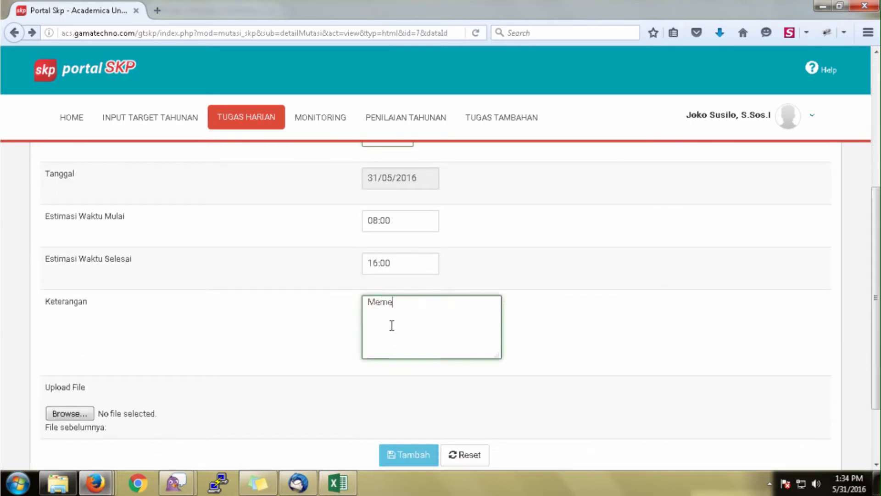
pyautogui.write('riksa 940 berkas')
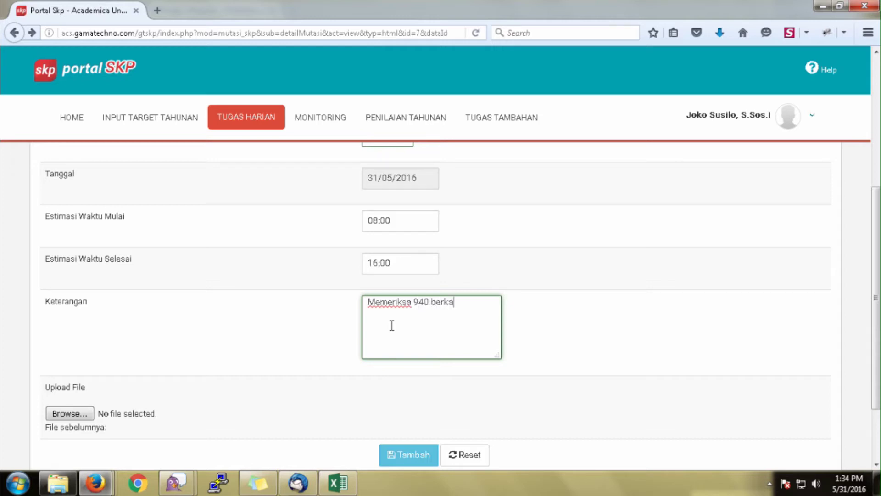
pyautogui.click(86, 414)
pyautogui.doubleClick(147, 138)
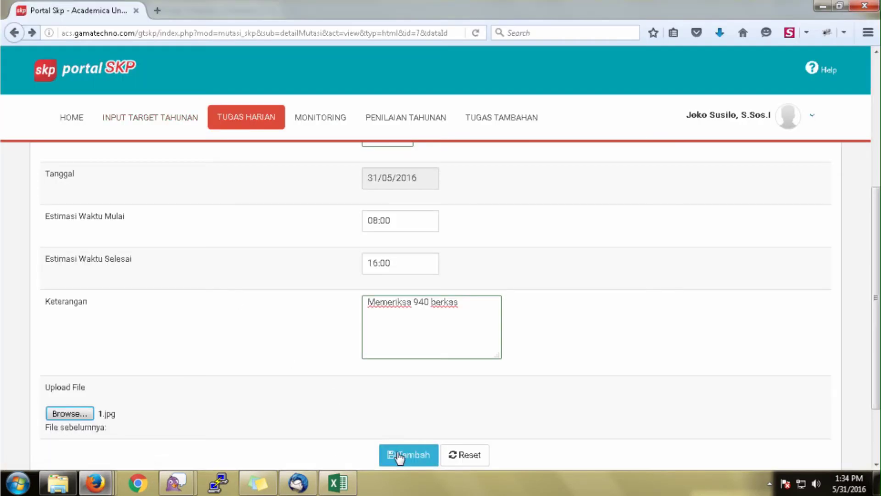
pyautogui.click(400, 457)
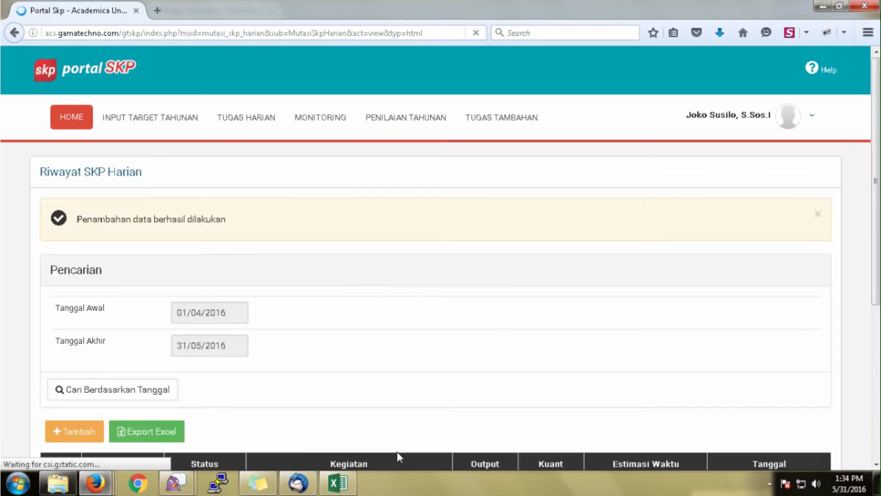
# Check the new row in Riwayat SKP Harian and open a blank daily-task form.
pyautogui.scroll(-5, 394, 409)
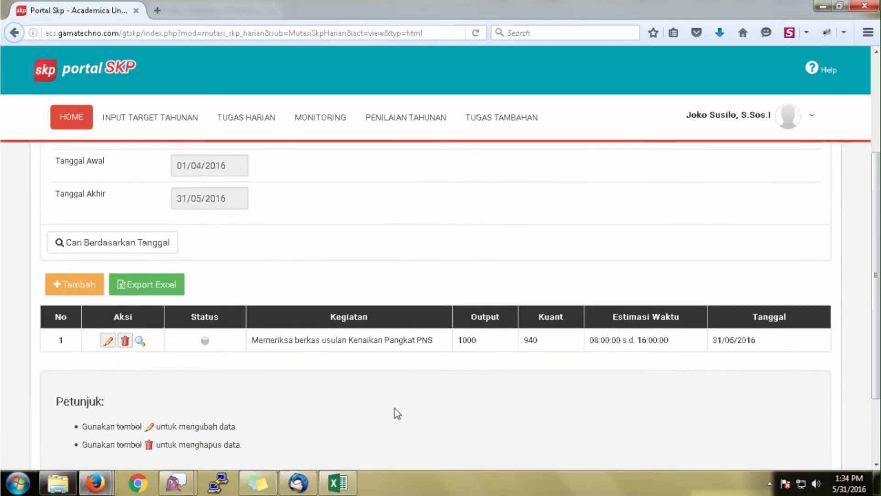
pyautogui.click(71, 287)
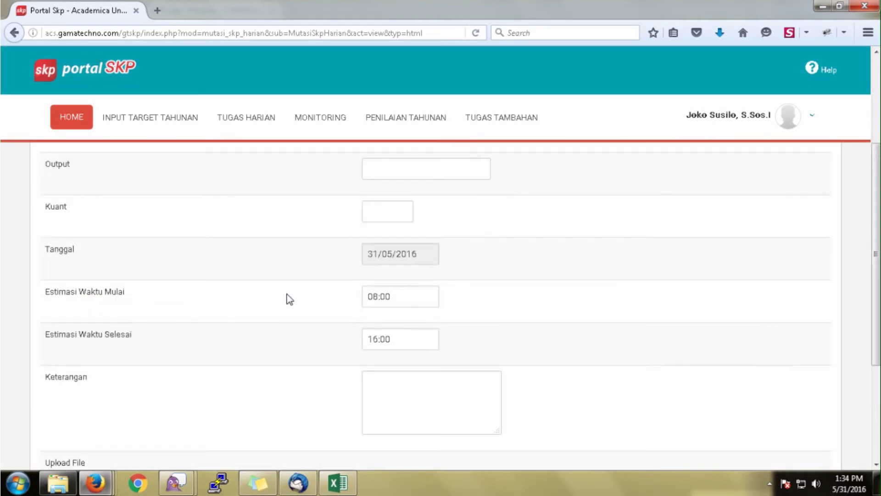
pyautogui.scroll(5, 289, 301)
# Choose the technical approval listing control activity with output 1000 and quantity 910.
pyautogui.click(394, 271)
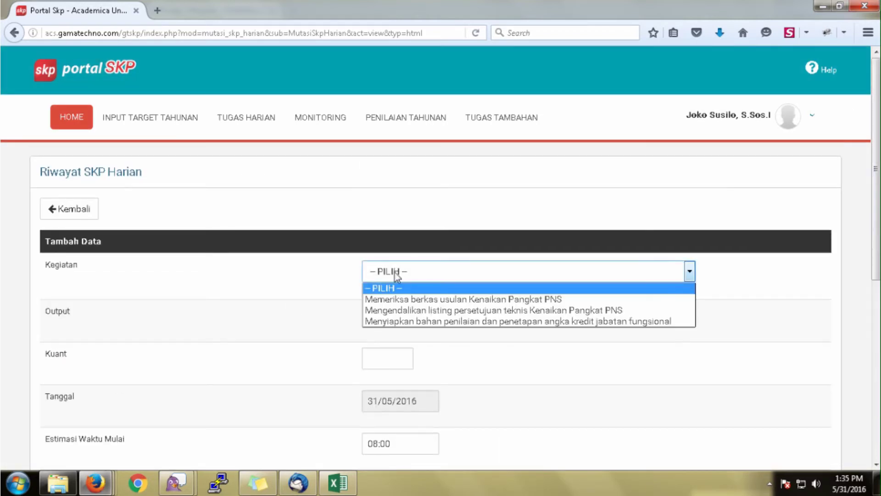
pyautogui.click(399, 311)
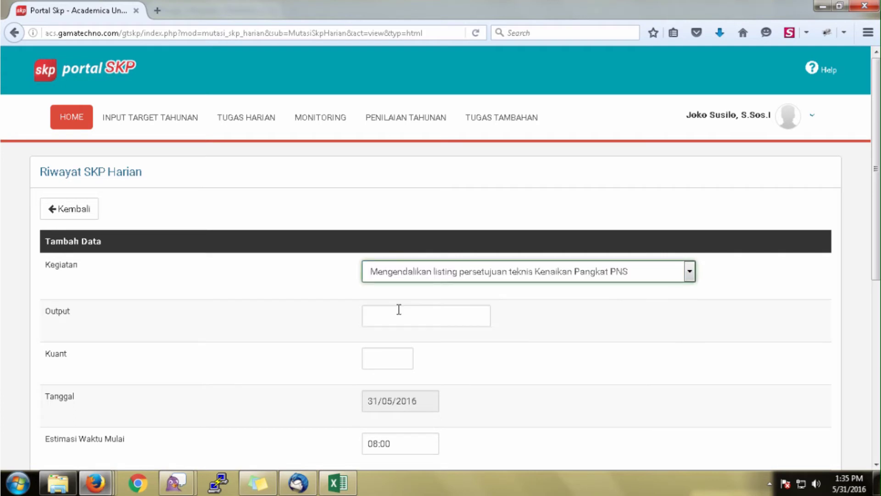
pyautogui.click(397, 317)
pyautogui.write('1000')
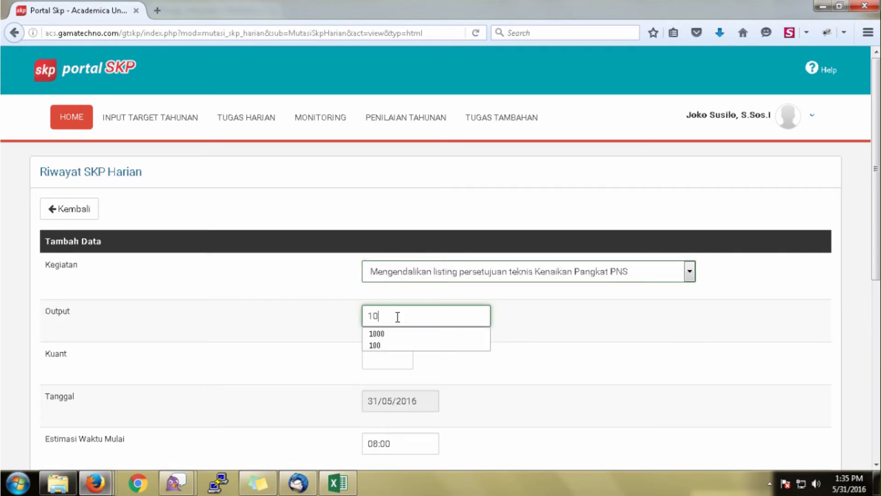
pyautogui.click(384, 360)
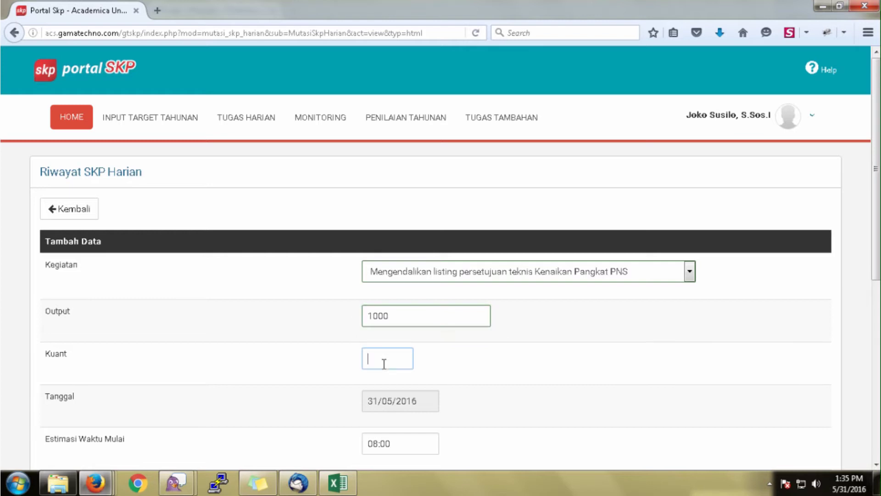
pyautogui.write('1')
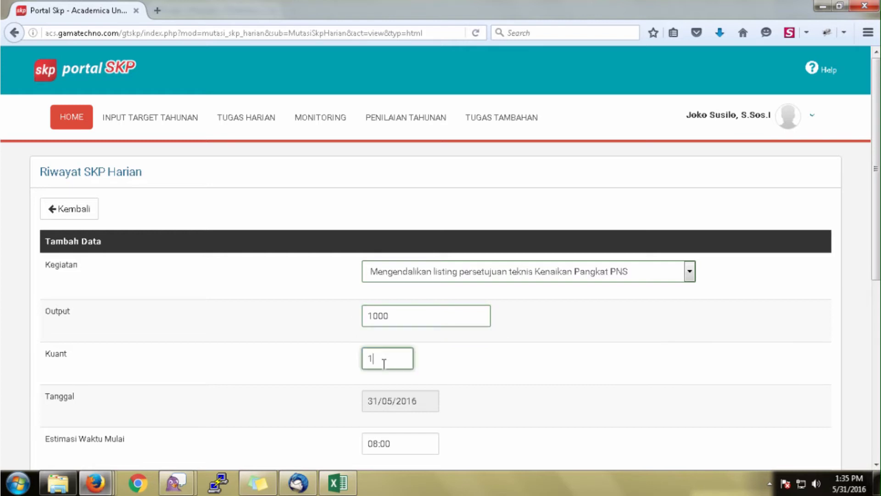
pyautogui.press('BackSpace')
pyautogui.write('910')
pyautogui.scroll(-10, 394, 370)
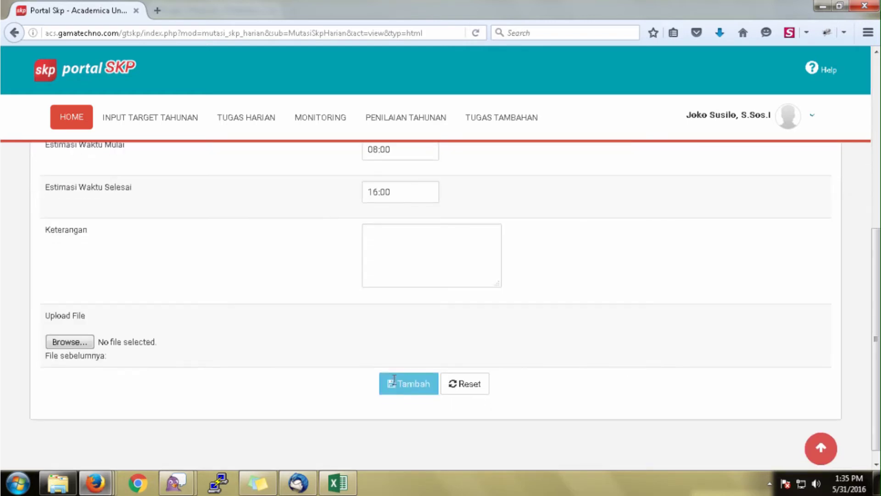
# Add the note 'Mengendalikan listing persetujuan 910 berkas', attach bcnlab200.png, and save.
pyautogui.click(415, 263)
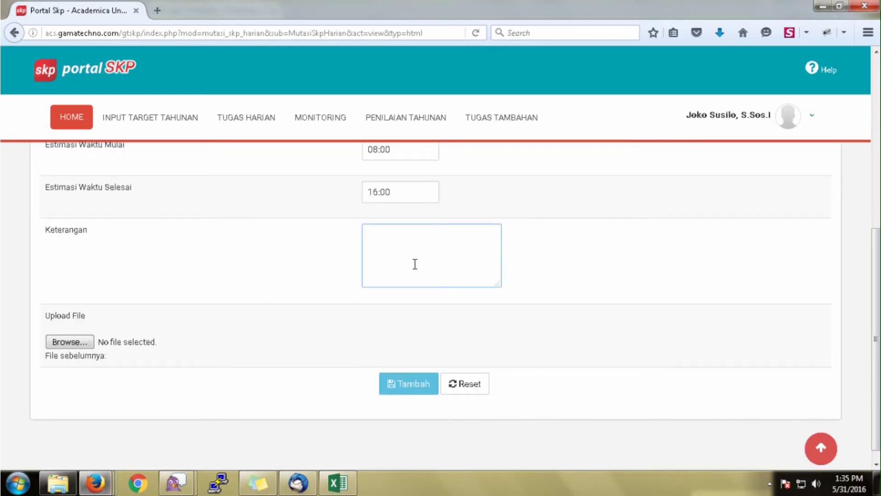
pyautogui.write('Mengen')
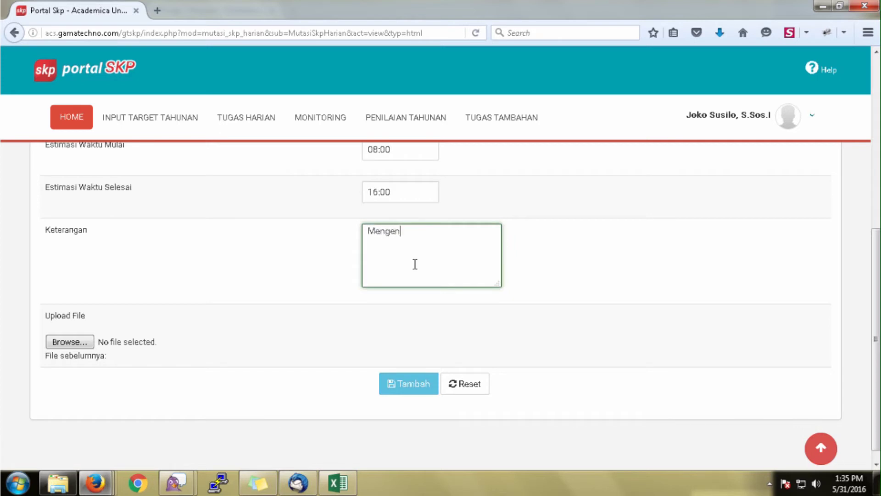
pyautogui.write('dalikan listing')
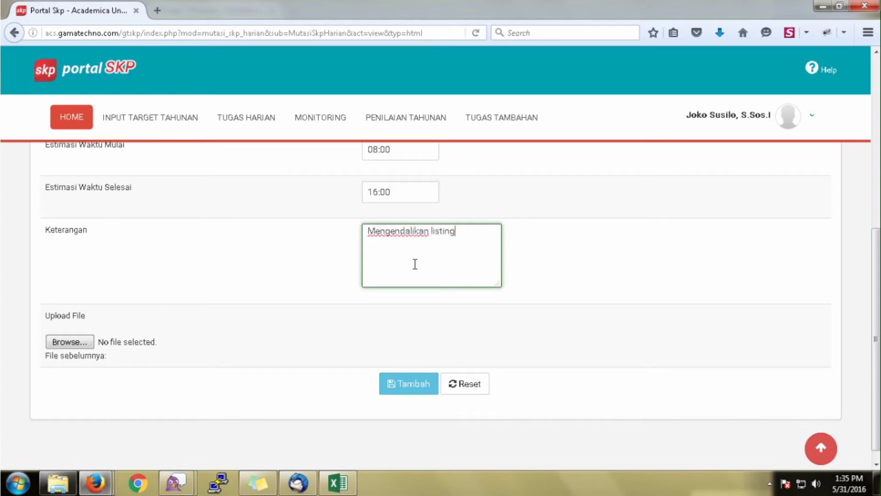
pyautogui.write(' persetujuan 91')
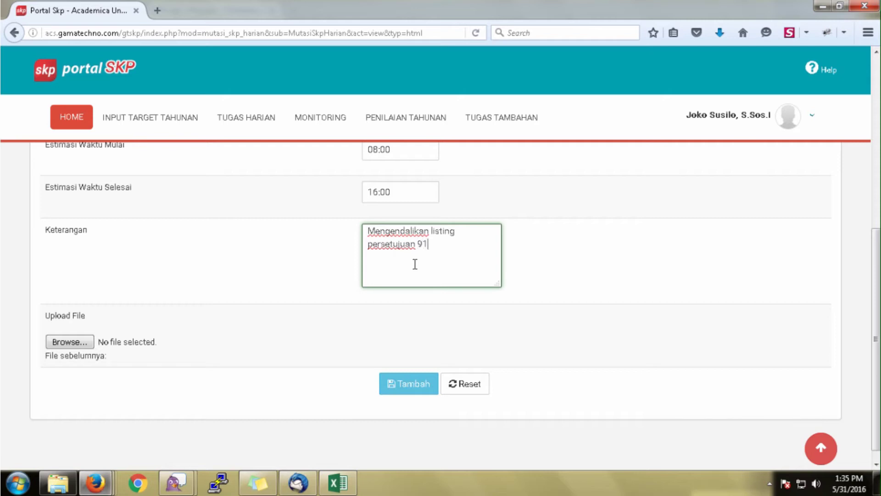
pyautogui.write('0 berkasw')
pyautogui.press('BackSpace')
pyautogui.click(74, 341)
pyautogui.doubleClick(213, 126)
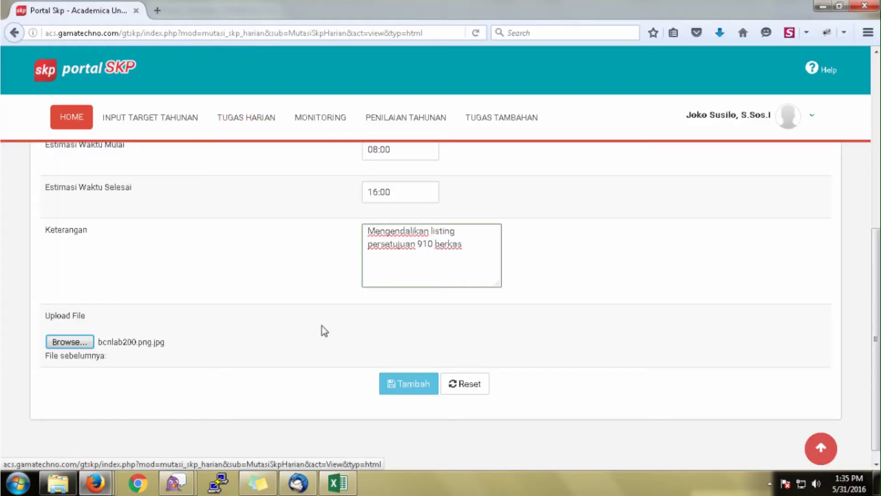
pyautogui.click(404, 382)
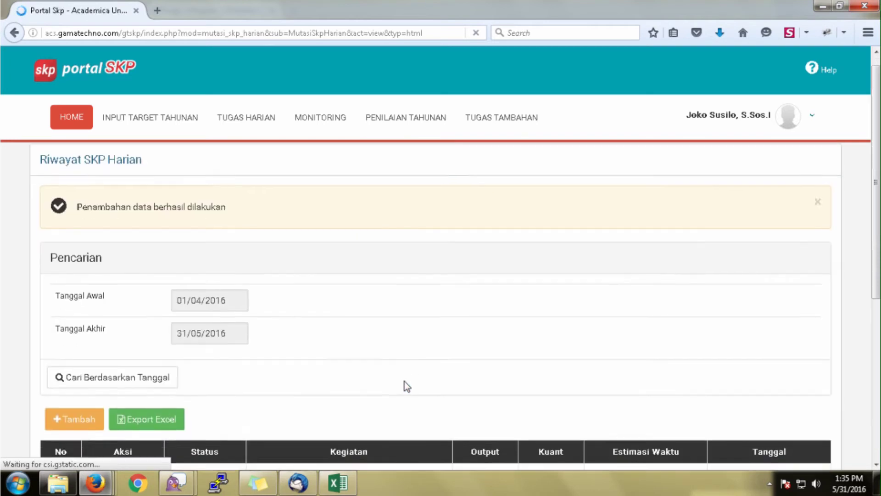
# Review the two listed daily tasks and open a blank form for a third one.
pyautogui.scroll(-6, 404, 381)
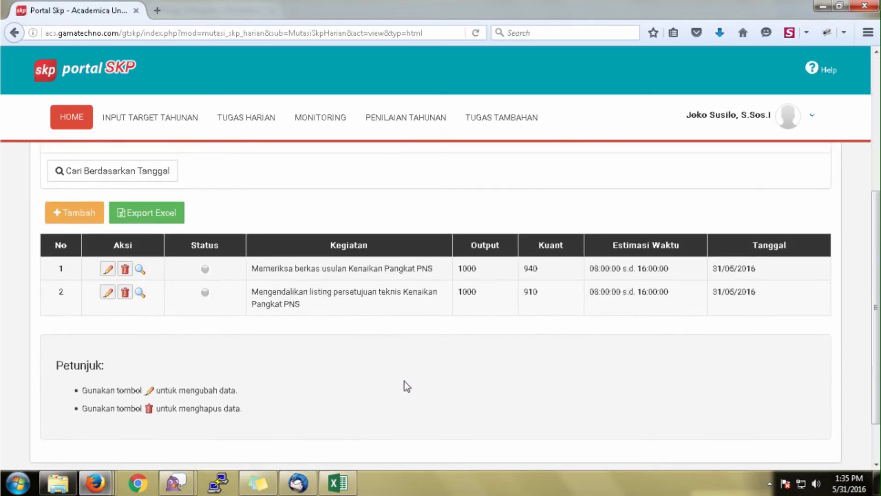
pyautogui.click(76, 212)
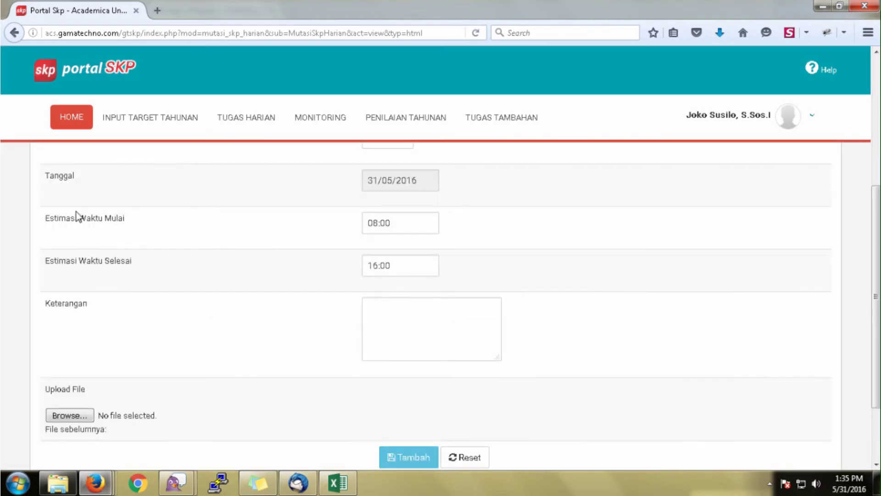
pyautogui.scroll(3, 262, 312)
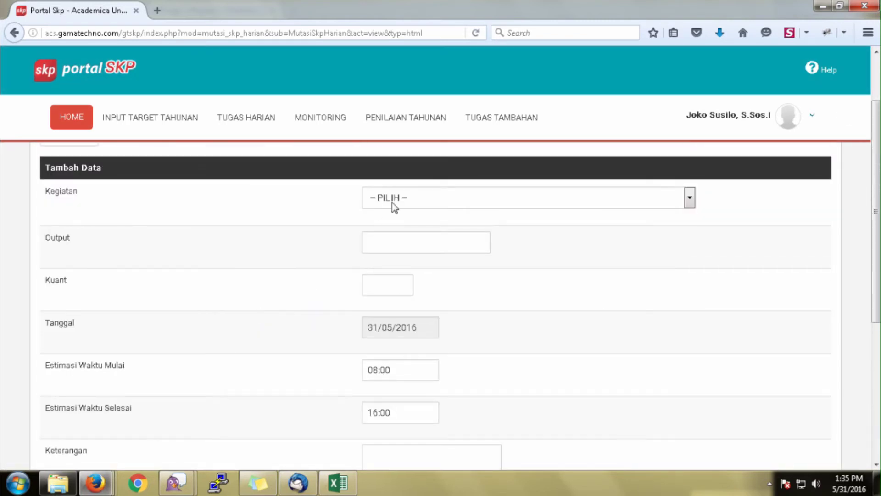
# Choose the credit-score assessment preparation activity with output target 100 and quantity 89.
pyautogui.click(392, 202)
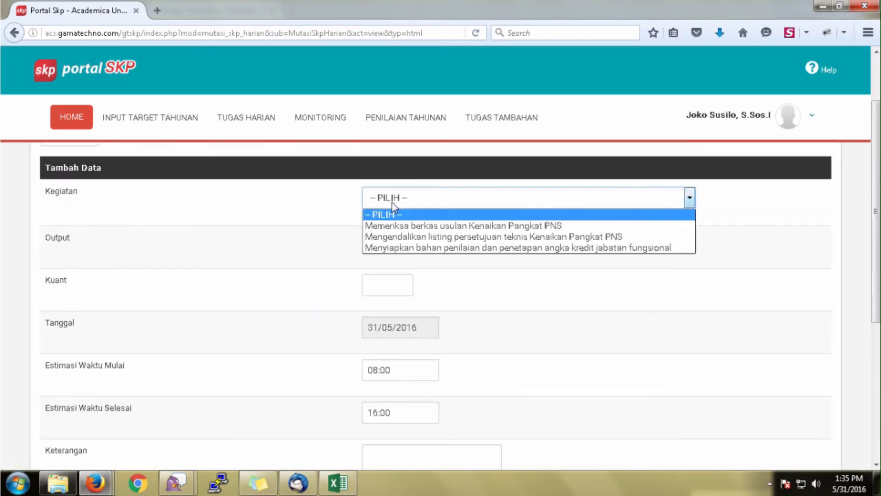
pyautogui.click(400, 248)
pyautogui.click(399, 248)
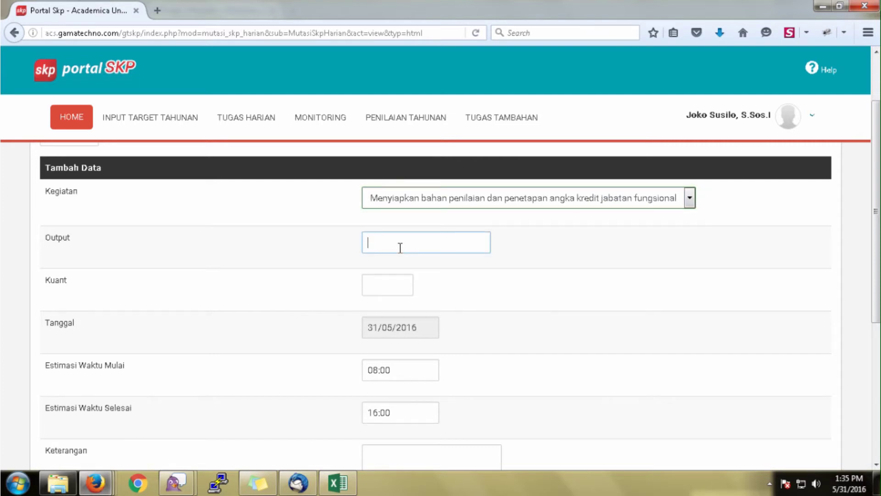
pyautogui.write('1')
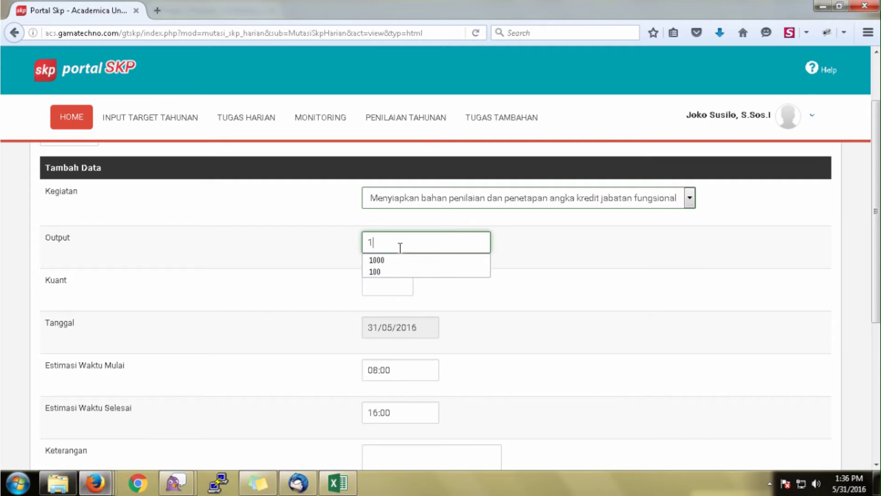
pyautogui.write('00')
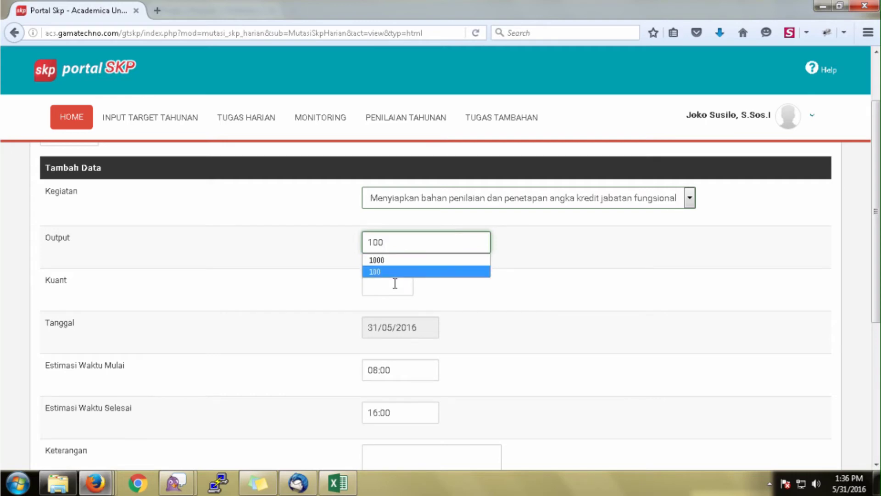
pyautogui.click(395, 285)
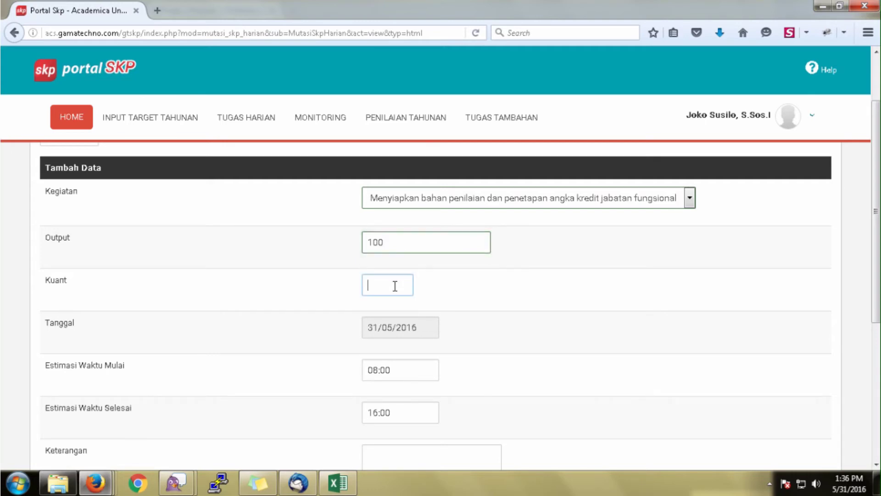
pyautogui.write('89')
# Write the note 'Menyiapkan bahan penilaian dan penetapan angka kredit ada 86 berkas'.
pyautogui.scroll(-5, 392, 292)
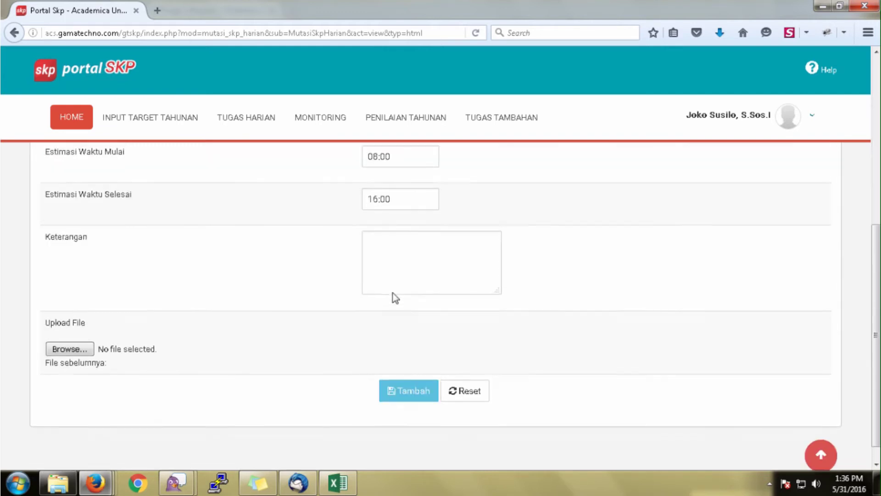
pyautogui.click(387, 246)
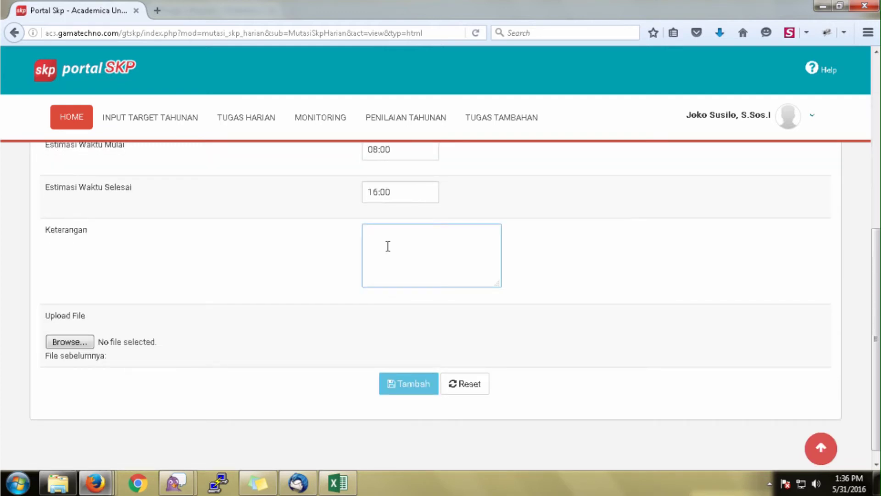
pyautogui.write('Menyiapkan')
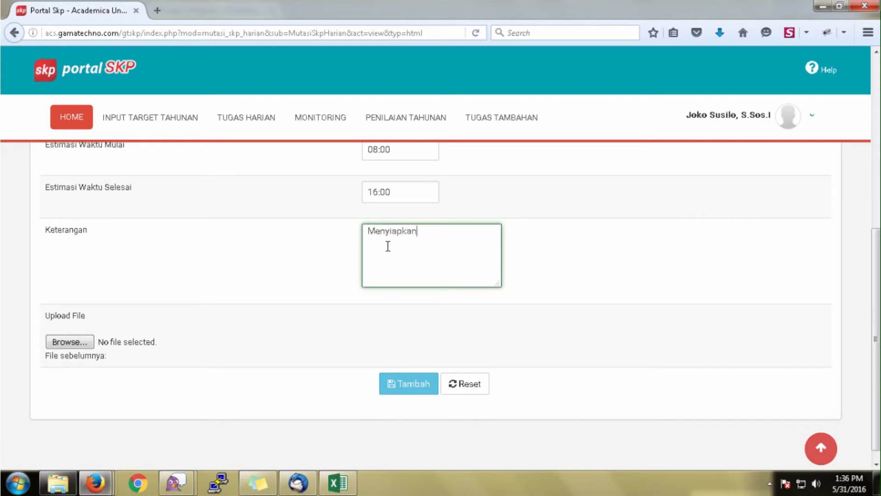
pyautogui.write(' bahan penilaia')
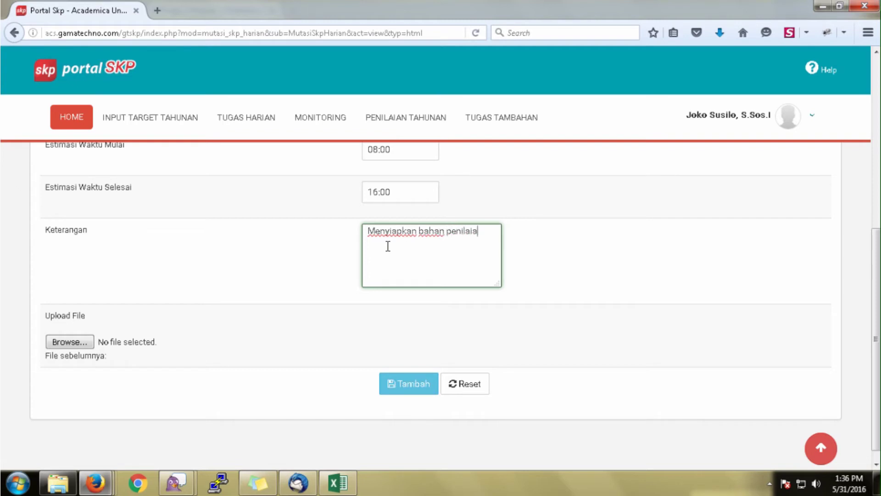
pyautogui.write('n dan peneta')
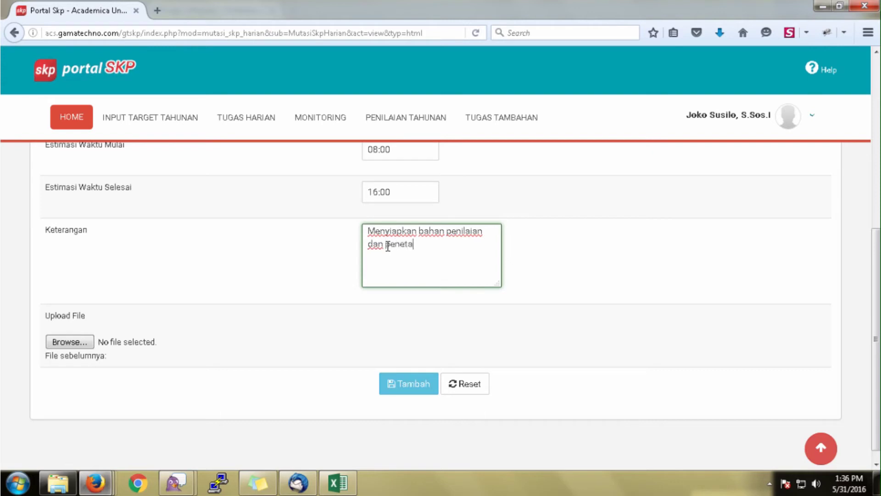
pyautogui.write('pan angka kresit')
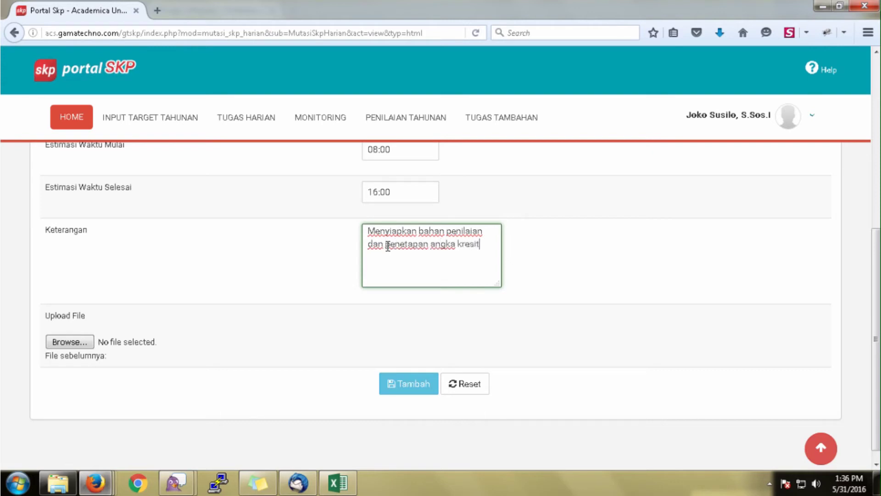
pyautogui.press('BackSpace')
pyautogui.press('BackSpace')
pyautogui.press('BackSpace')
pyautogui.press('BackSpace')
pyautogui.write('dit ada 86 berkas')
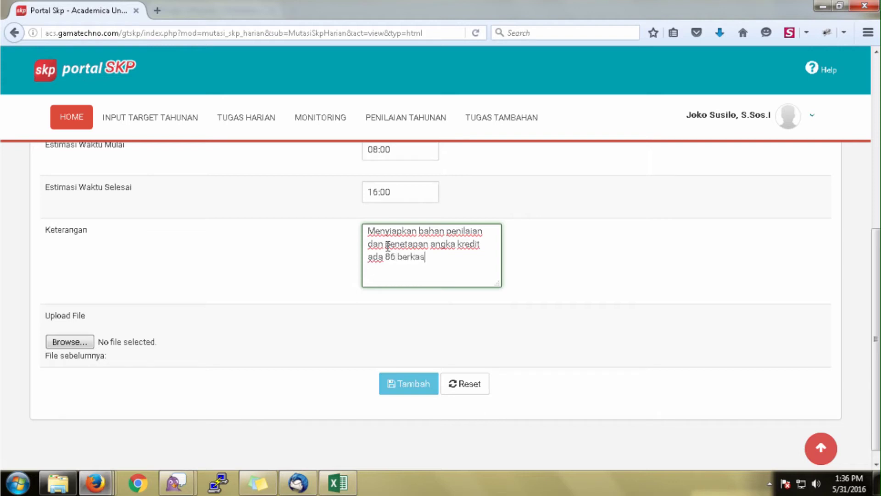
# Attach images.jpg, save the new daily task, and open the user profile panel.
pyautogui.scroll(1, 388, 246)
pyautogui.scroll(5, 387, 246)
pyautogui.scroll(-3, 241, 360)
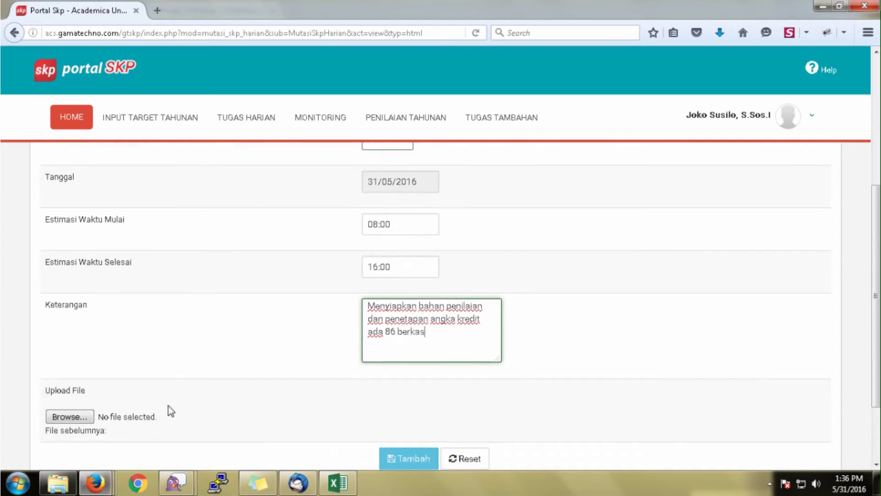
pyautogui.click(70, 415)
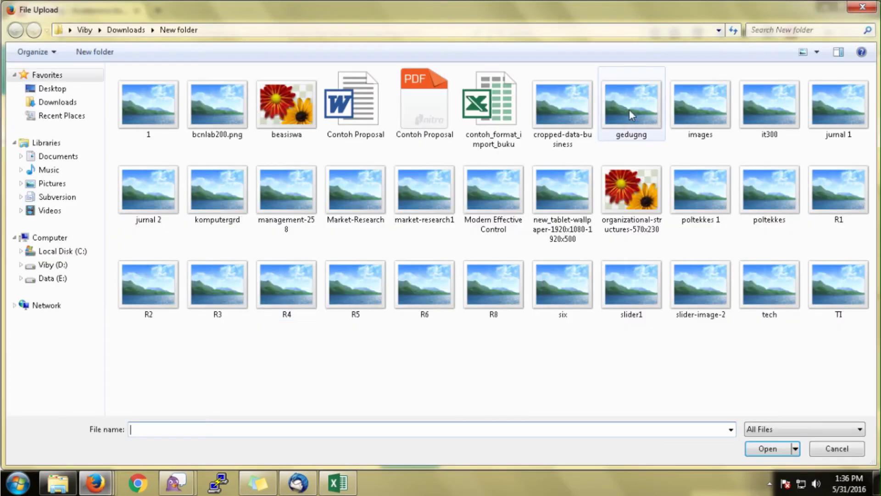
pyautogui.doubleClick(697, 106)
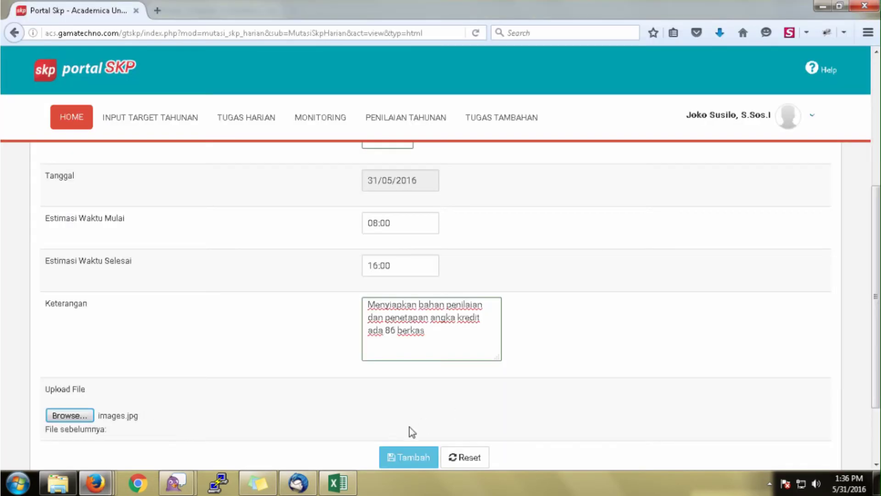
pyautogui.click(407, 459)
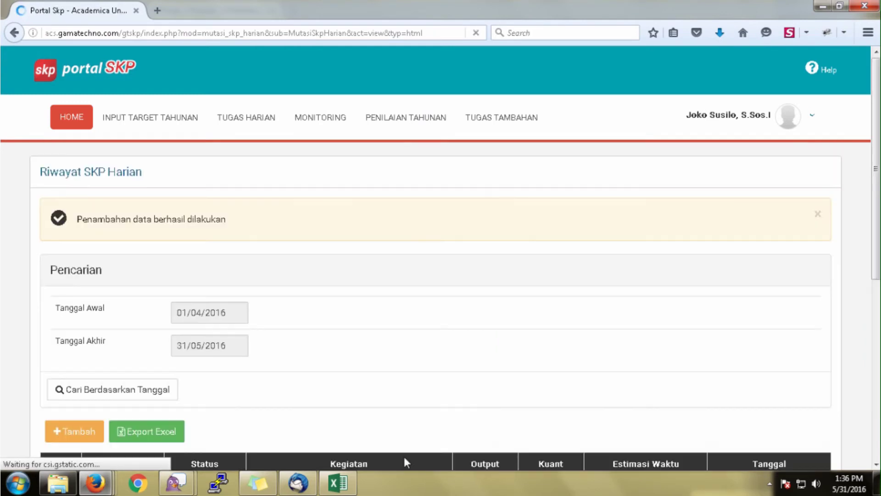
pyautogui.scroll(-3, 402, 379)
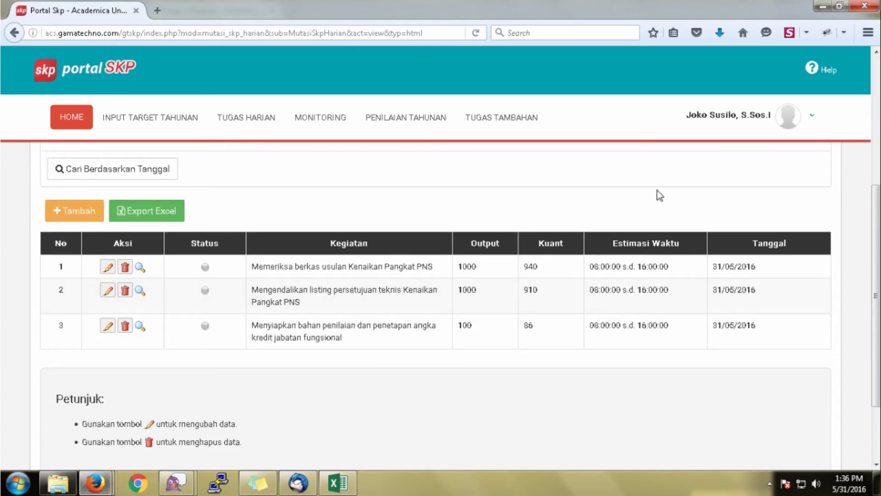
pyautogui.click(813, 118)
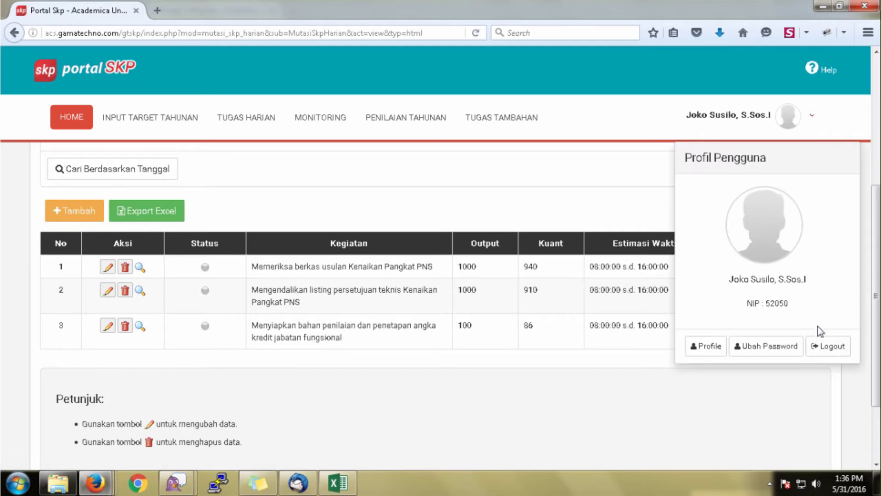
# Log out of the employee account and sign in with the assessor's user ID and password.
pyautogui.click(820, 345)
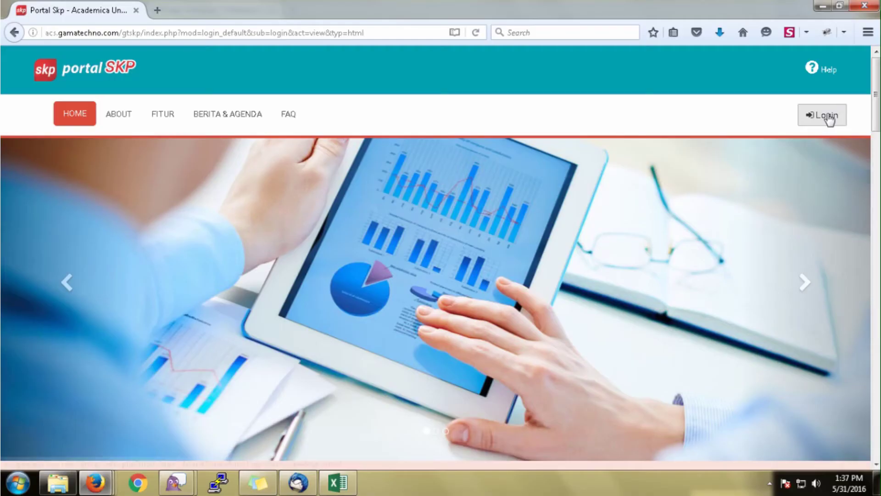
pyautogui.click(827, 119)
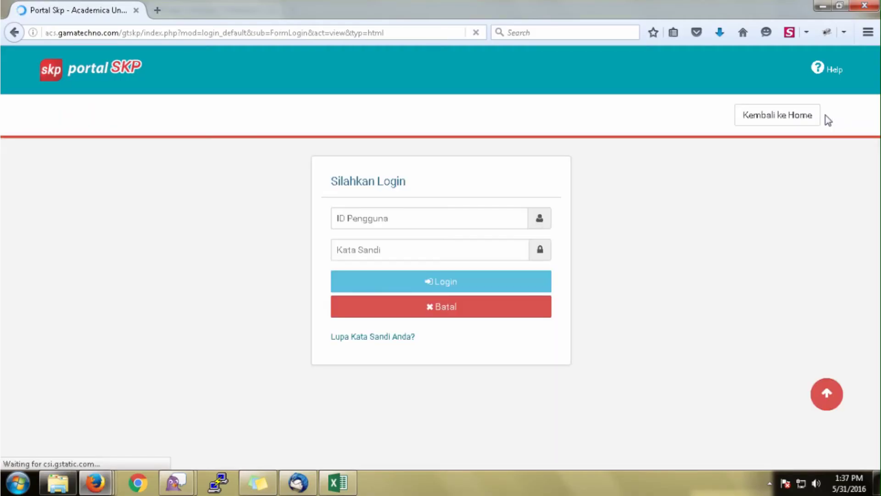
pyautogui.click(383, 216)
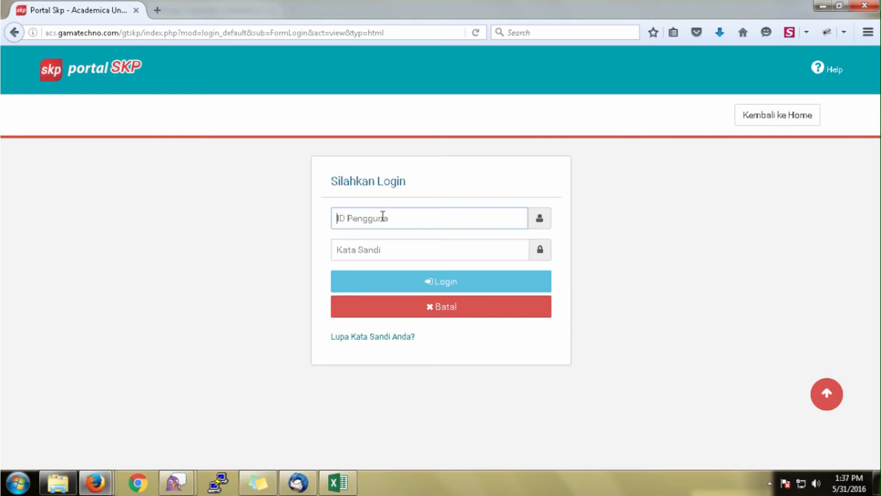
pyautogui.write('52049')
pyautogui.click(387, 247)
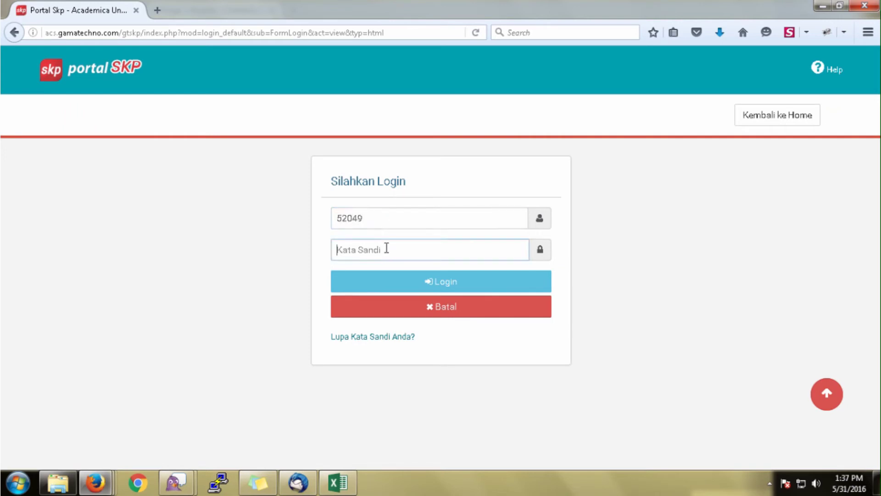
pyautogui.write('•••••')
pyautogui.click(396, 284)
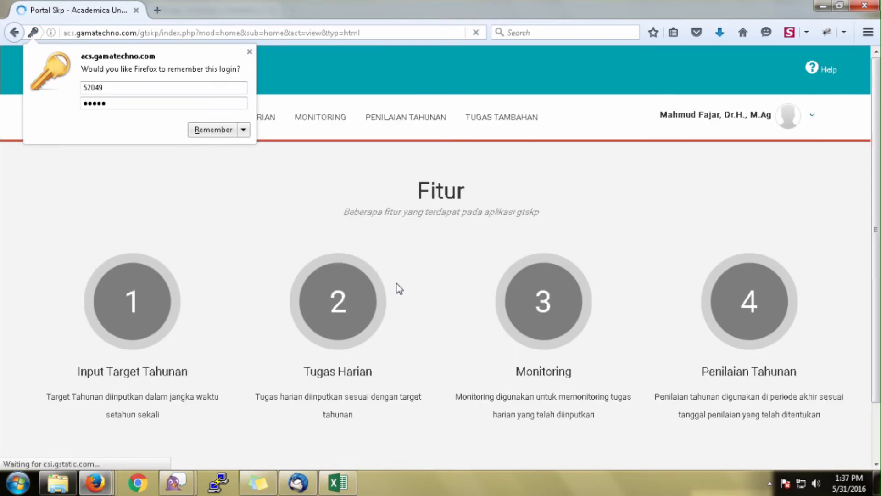
pyautogui.click(249, 51)
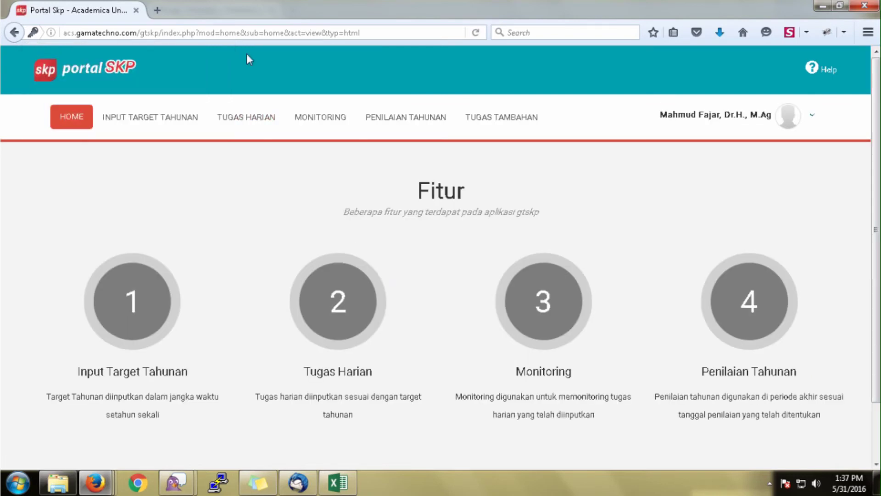
# From MONITORING, open the employee's SKP details and approve daily activities 1, 2 and 3.
pyautogui.click(318, 119)
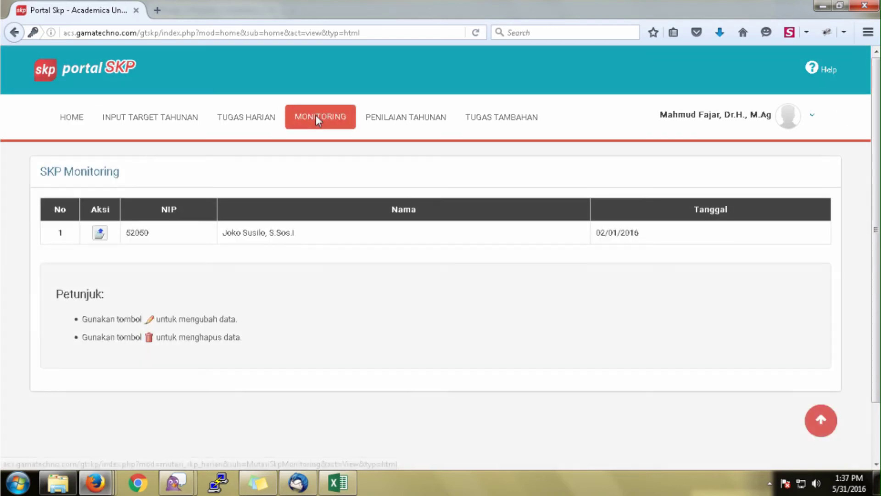
pyautogui.click(103, 235)
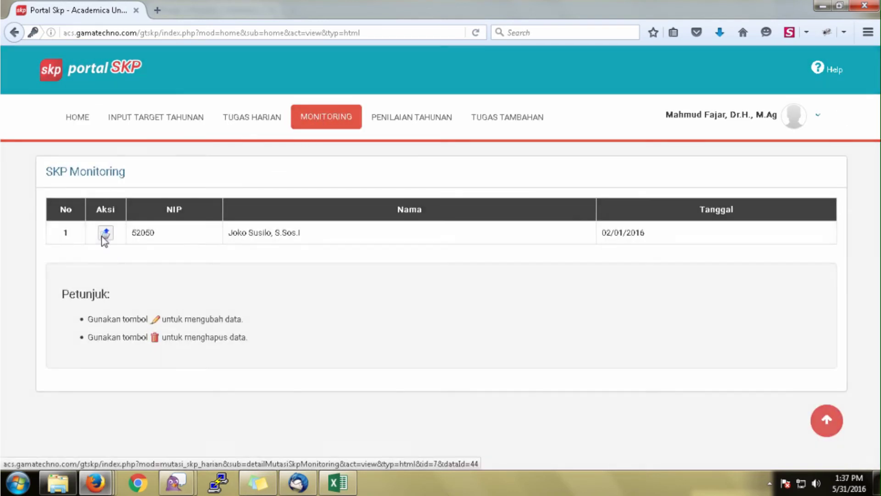
pyautogui.scroll(-3, 347, 248)
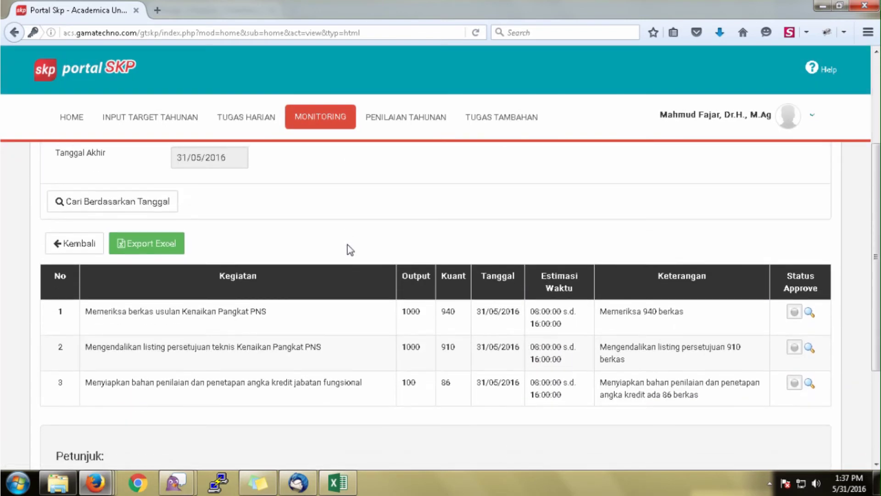
pyautogui.click(797, 312)
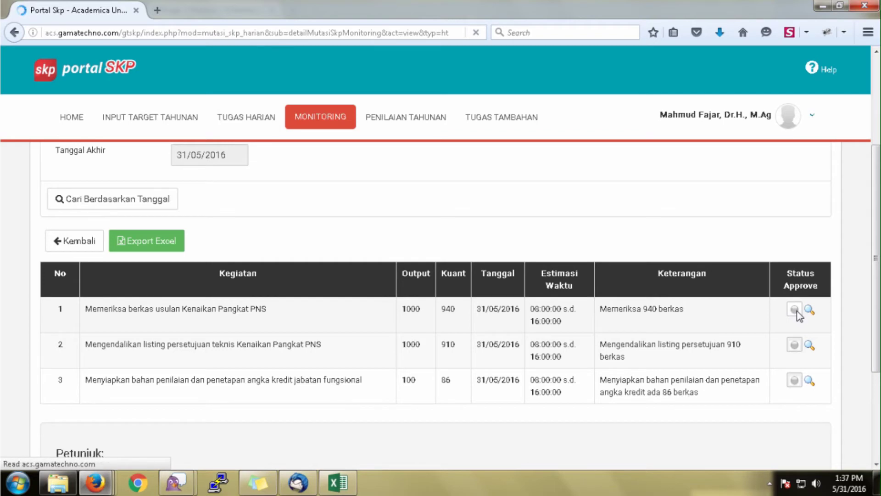
pyautogui.scroll(-5, 424, 298)
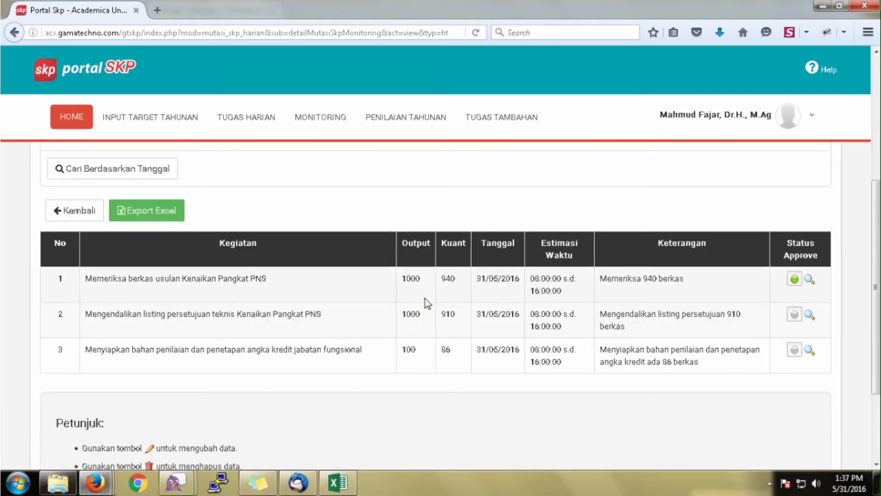
pyautogui.click(794, 316)
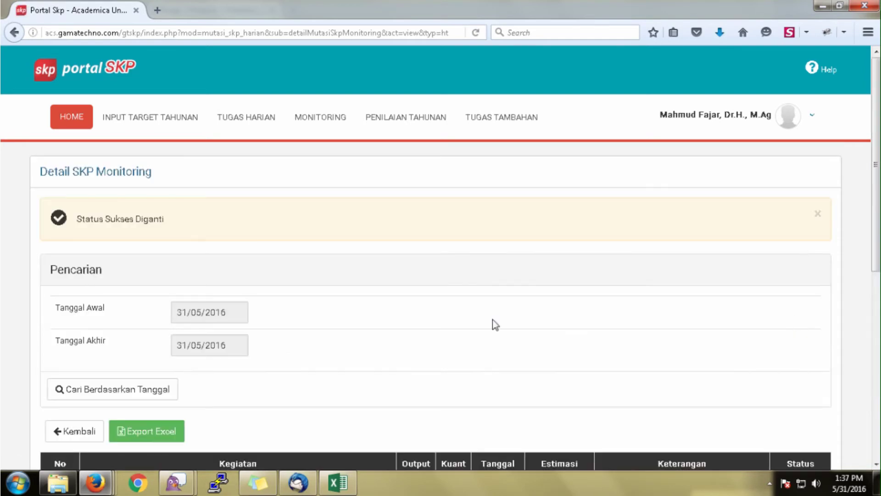
pyautogui.scroll(-4, 283, 321)
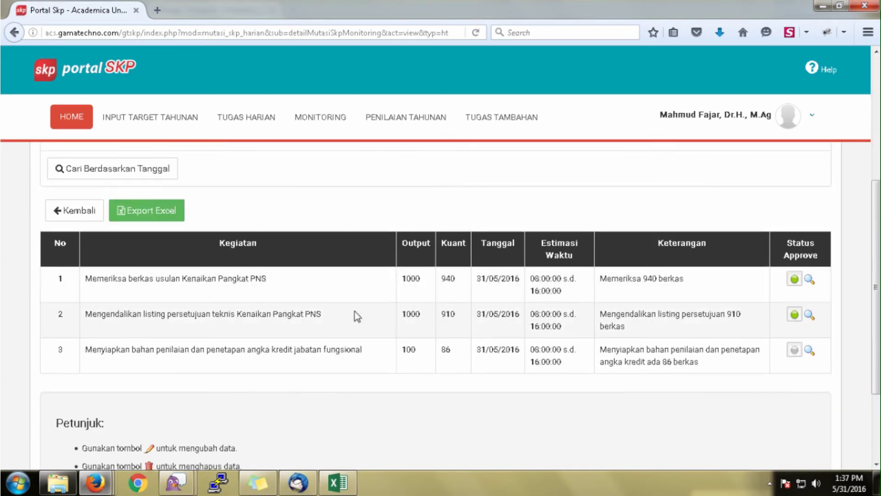
pyautogui.click(794, 351)
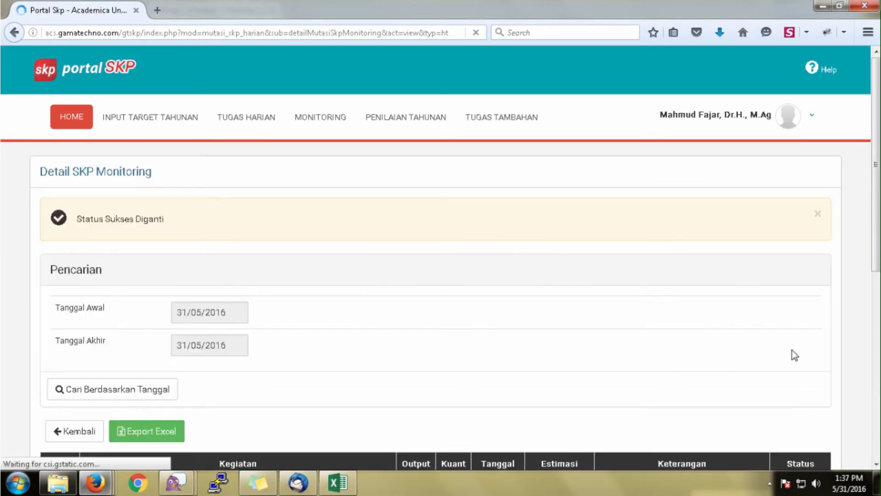
pyautogui.scroll(-3, 308, 287)
pyautogui.scroll(3, 308, 288)
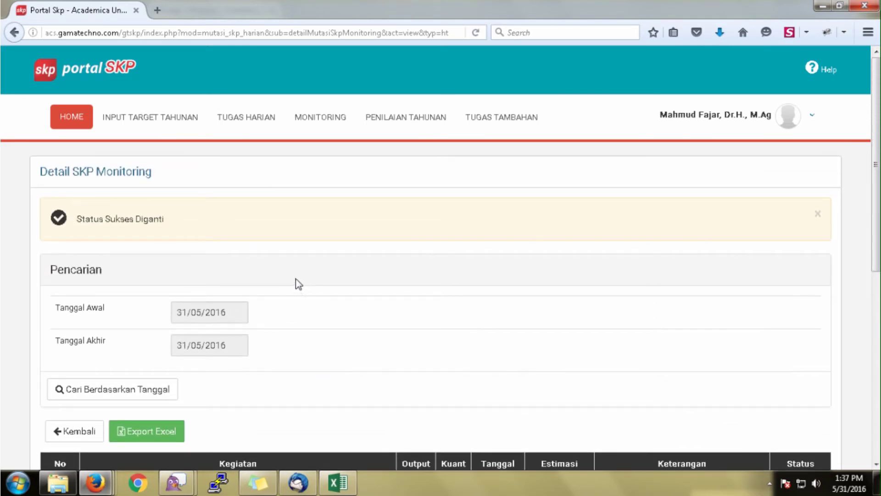
pyautogui.scroll(-3, 297, 285)
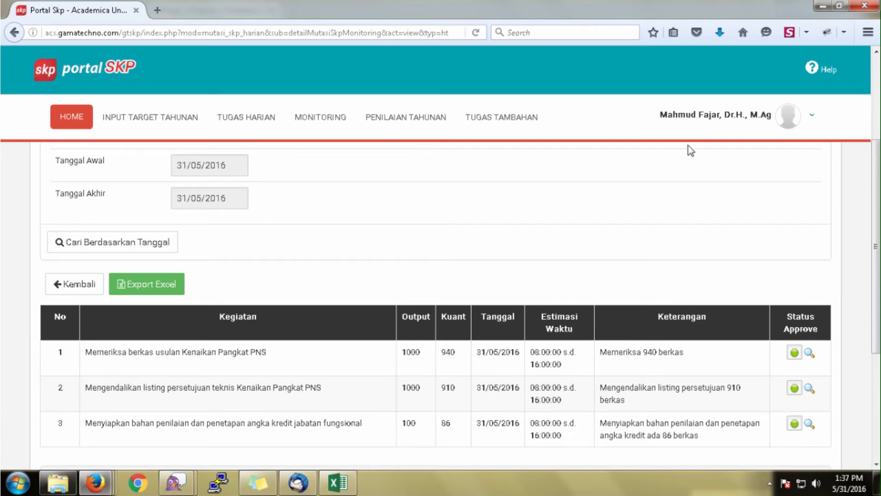
pyautogui.click(812, 116)
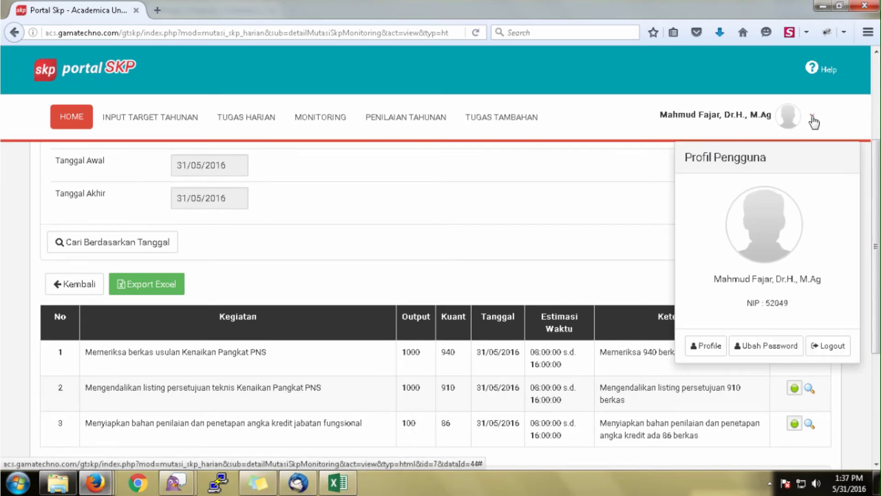
# Log out of the assessor account and go to the Login form.
pyautogui.click(829, 350)
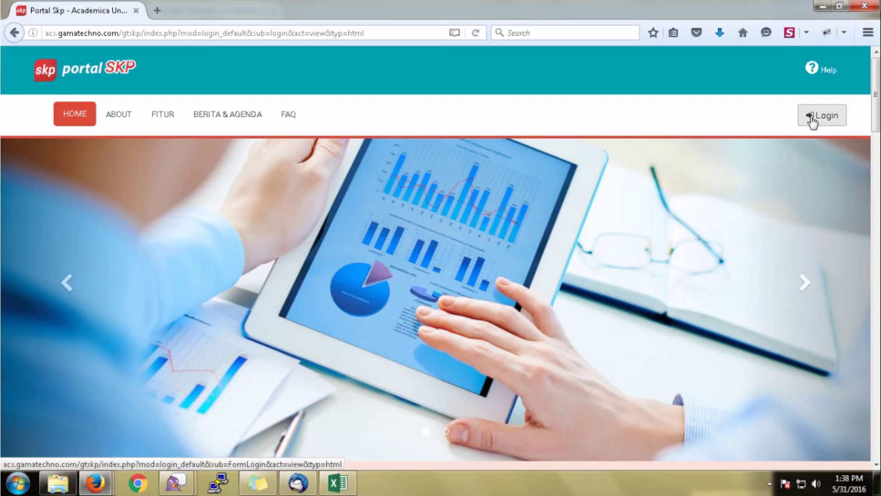
pyautogui.click(811, 120)
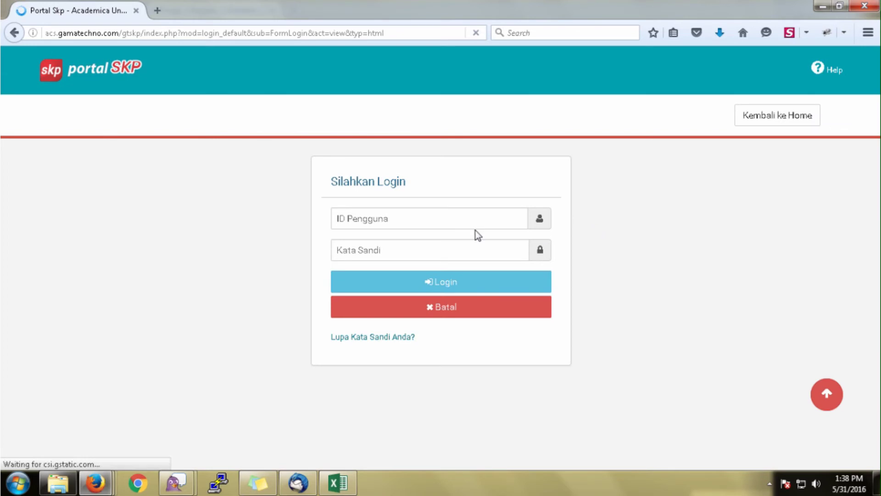
# Sign in with the employee's user ID and password, dismissing the browser's save prompt.
pyautogui.click(367, 218)
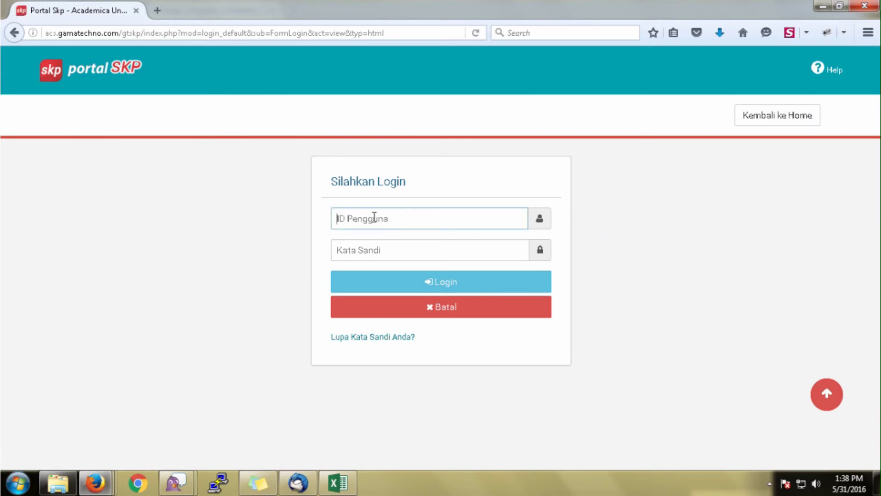
pyautogui.write('52050')
pyautogui.click(375, 246)
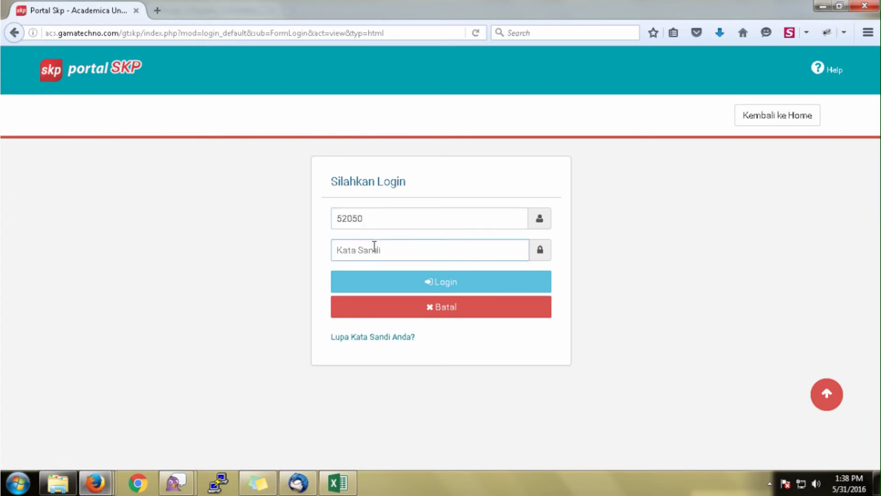
pyautogui.write('••••')
pyautogui.click(401, 294)
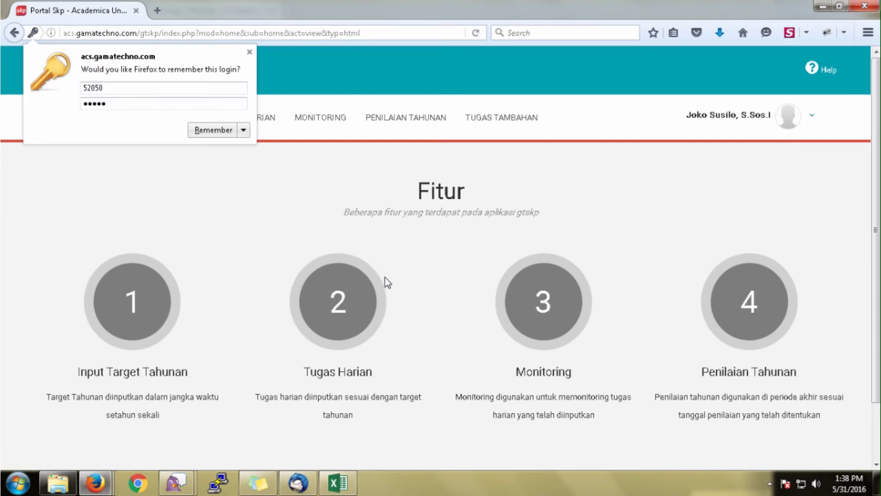
pyautogui.click(249, 53)
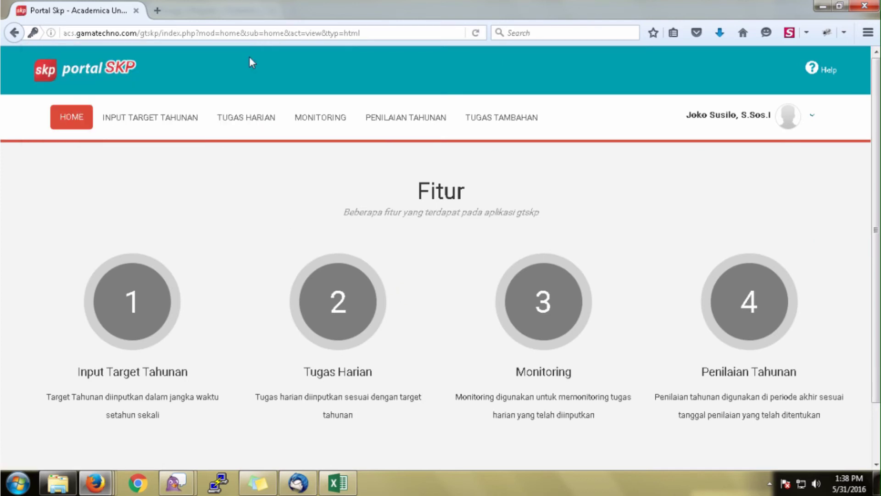
# Check the three approved tasks in TUGAS HARIAN, then open the user profile panel.
pyautogui.click(238, 120)
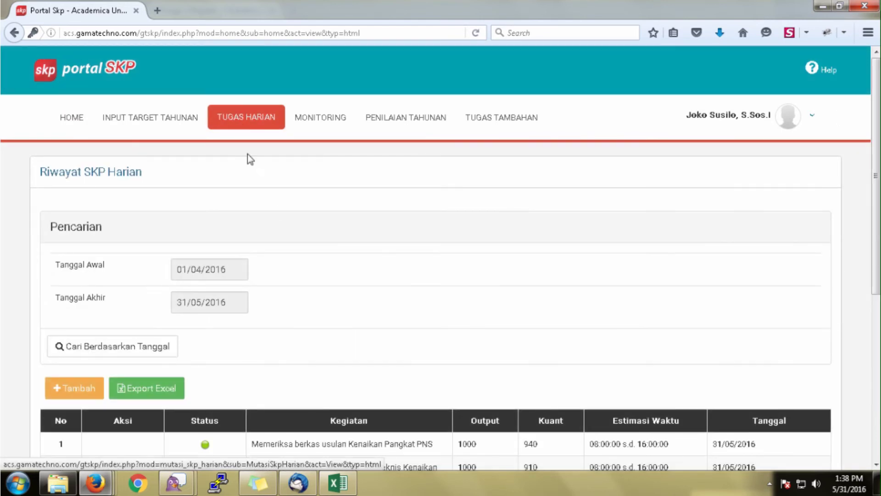
pyautogui.scroll(-3, 332, 264)
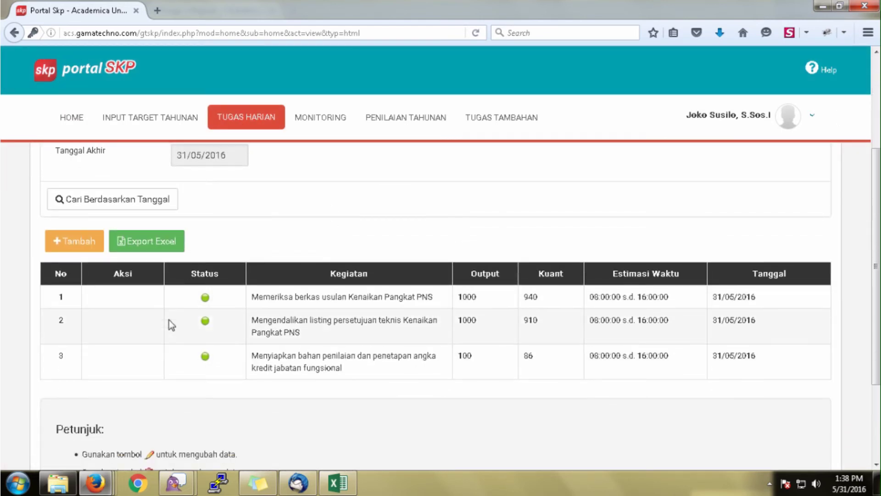
pyautogui.moveTo(171, 320); pyautogui.dragTo(186, 366)
pyautogui.click(194, 287)
pyautogui.scroll(2, 527, 197)
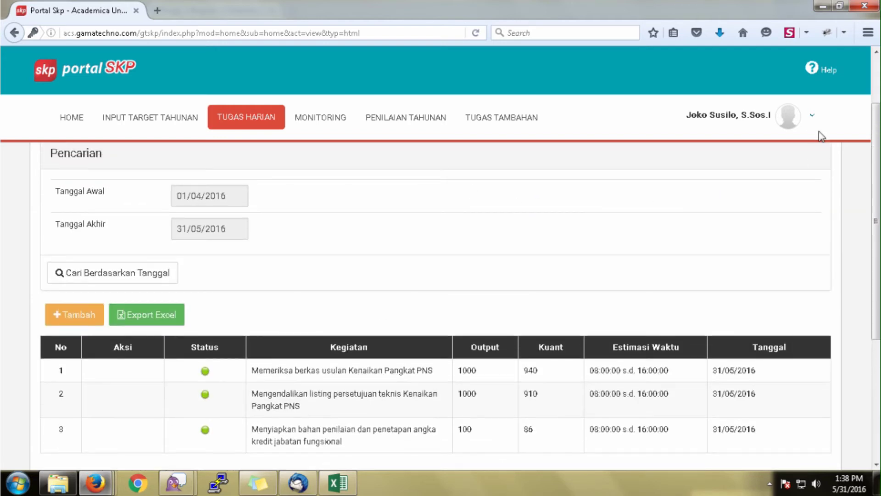
pyautogui.click(812, 116)
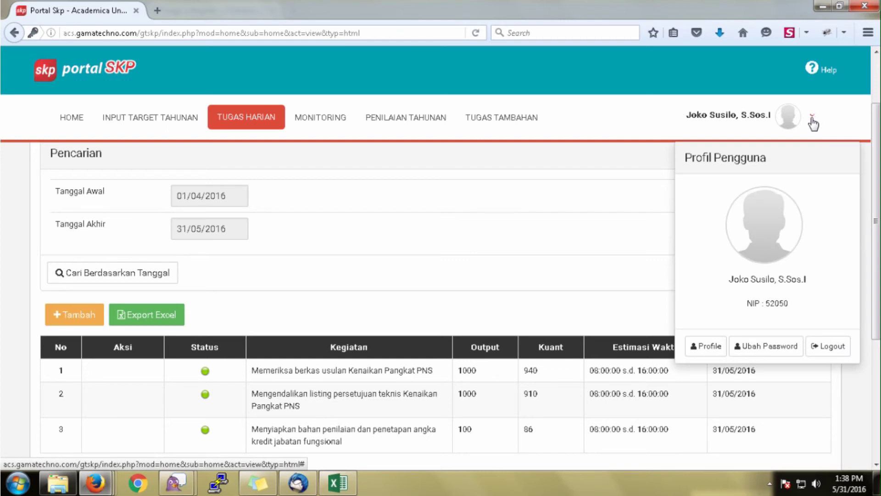
# Log out of the employee account and sign in again with the assessor's ID and password.
pyautogui.click(821, 351)
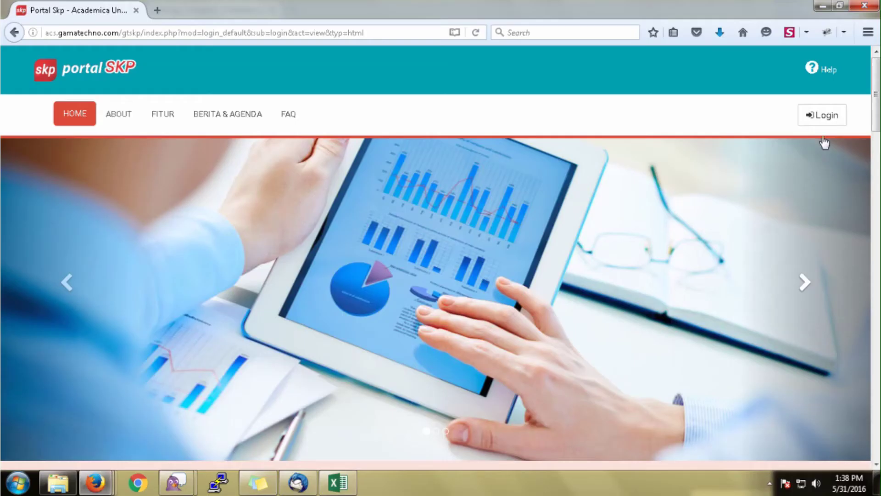
pyautogui.click(830, 122)
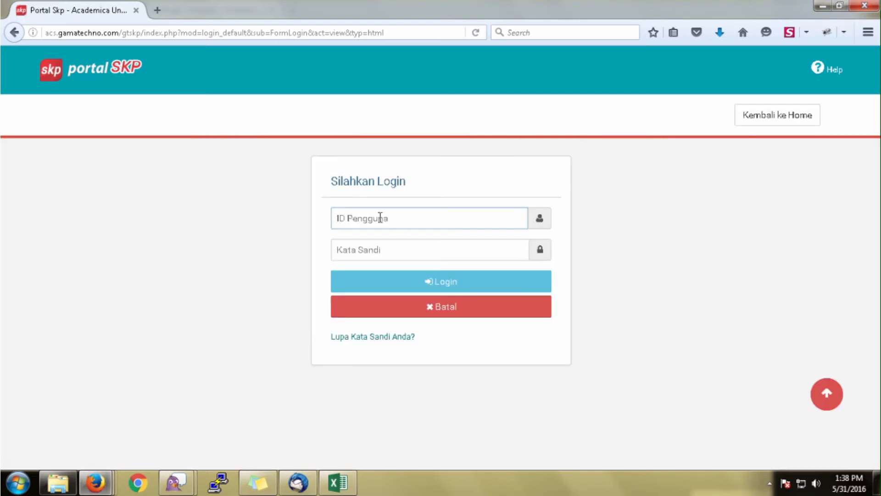
pyautogui.write('52049')
pyautogui.click(373, 251)
pyautogui.write('1')
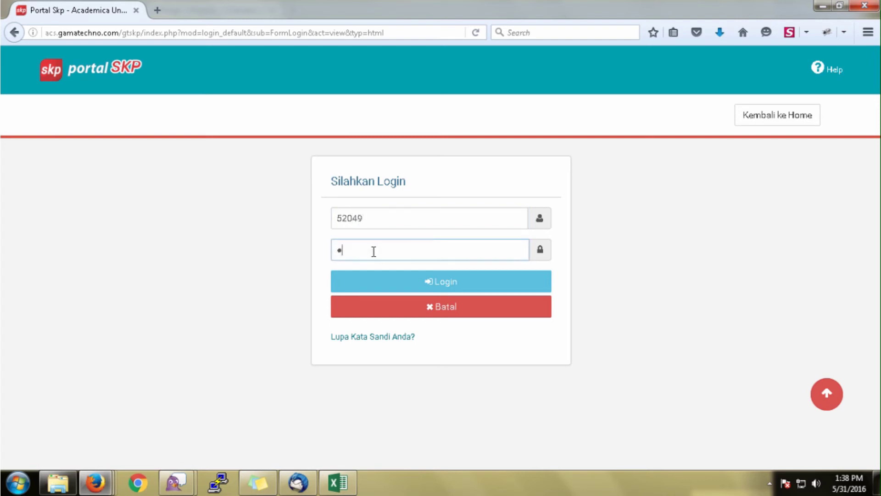
pyautogui.write('2345')
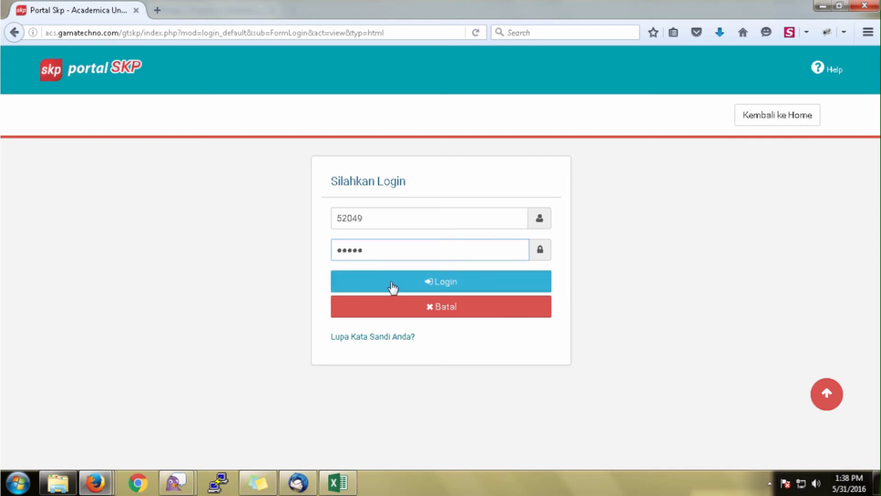
pyautogui.click(394, 289)
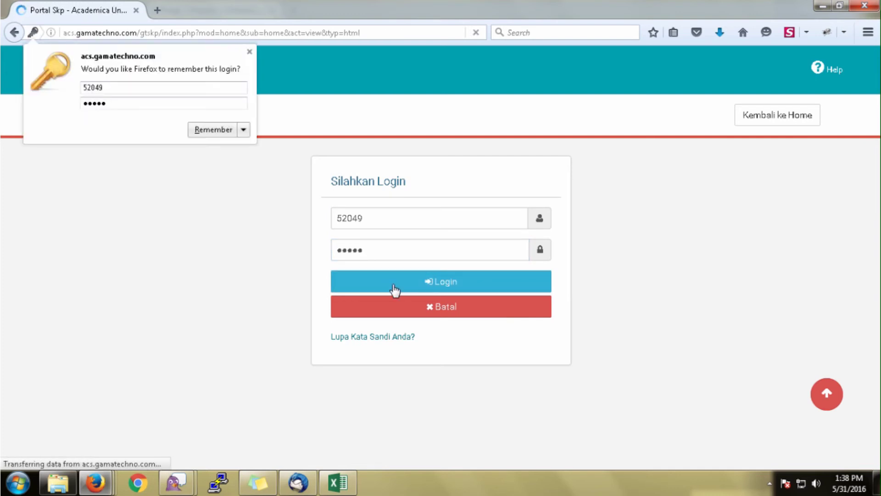
pyautogui.click(250, 51)
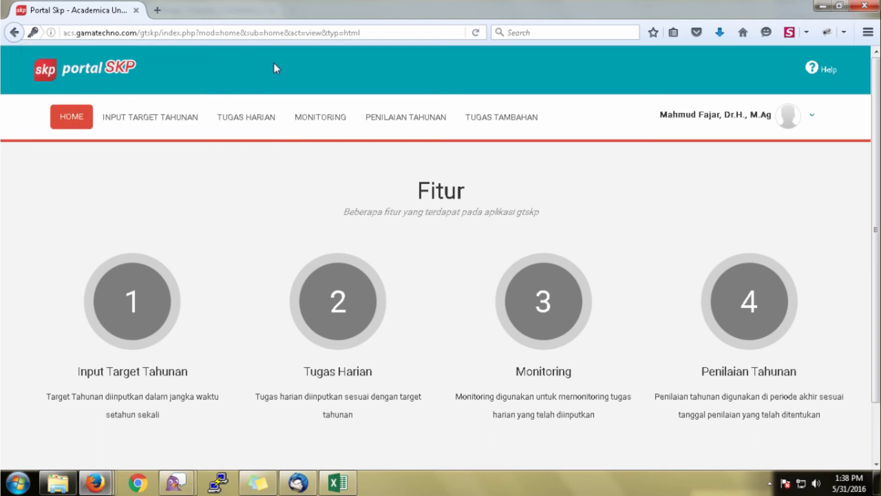
# Open the employee's assessment under PENILAIAN TAHUNAN and choose the first listed person as superior.
pyautogui.click(399, 118)
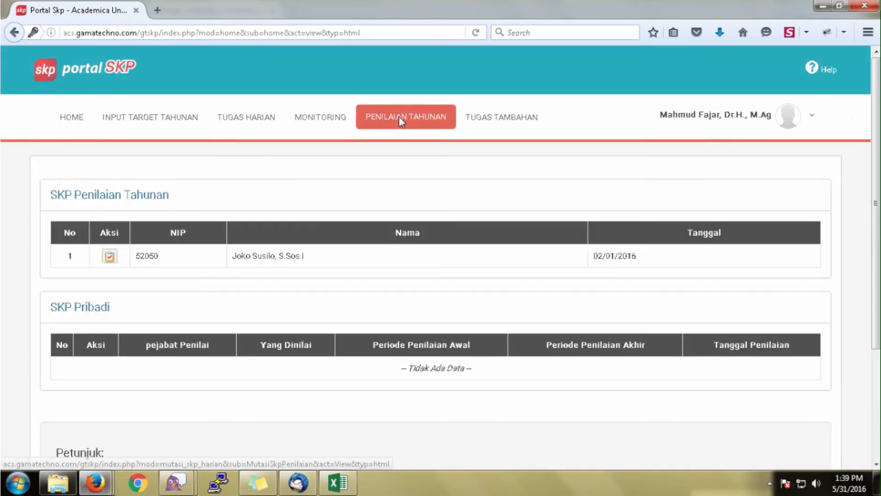
pyautogui.click(108, 257)
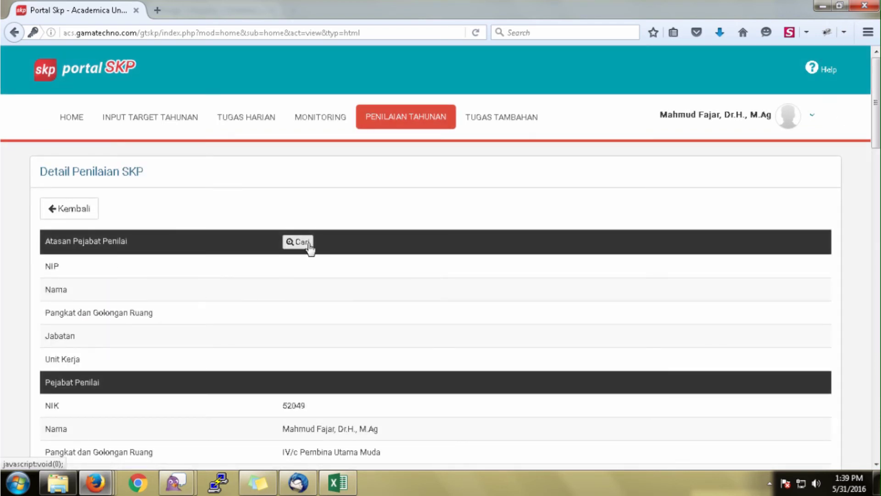
pyautogui.click(301, 241)
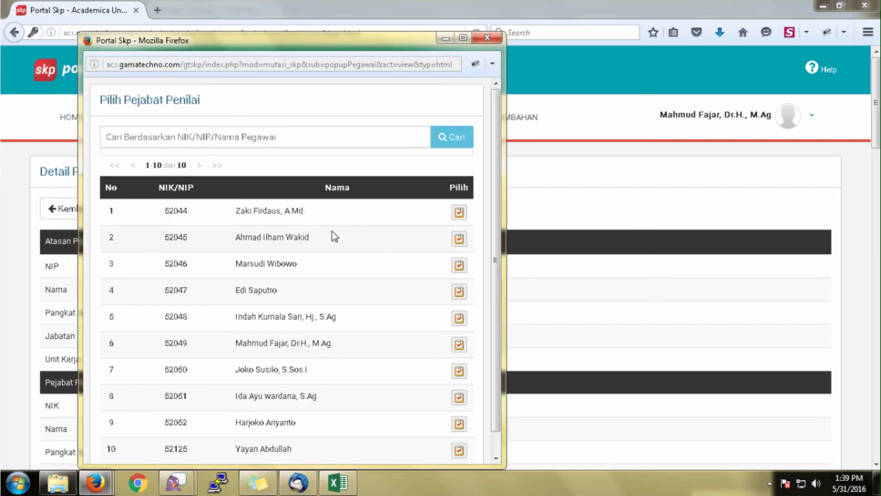
pyautogui.click(457, 214)
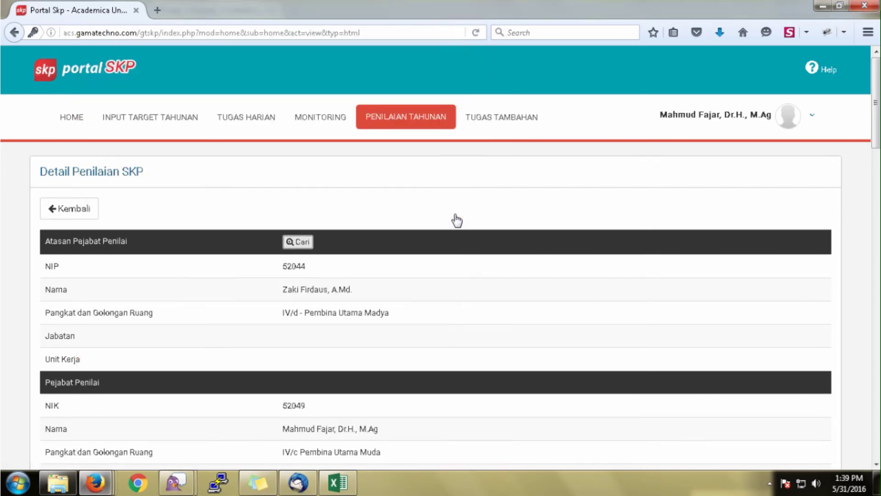
pyautogui.scroll(-10, 409, 284)
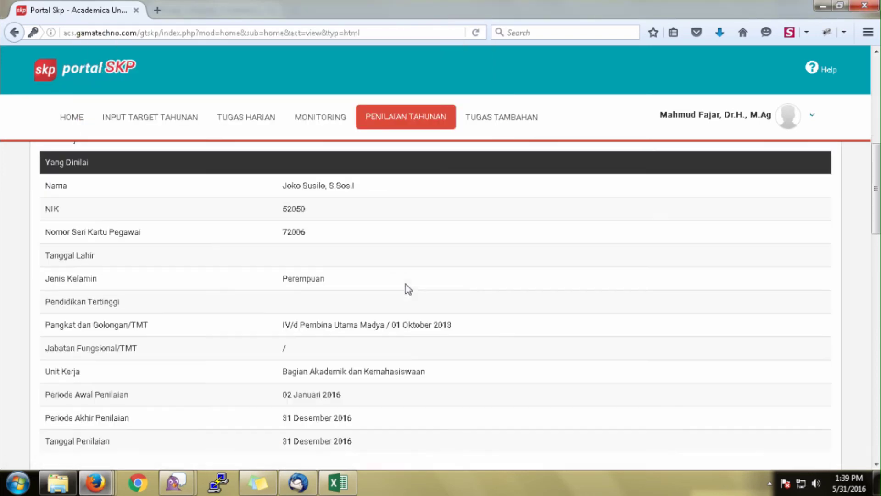
pyautogui.scroll(-5, 402, 283)
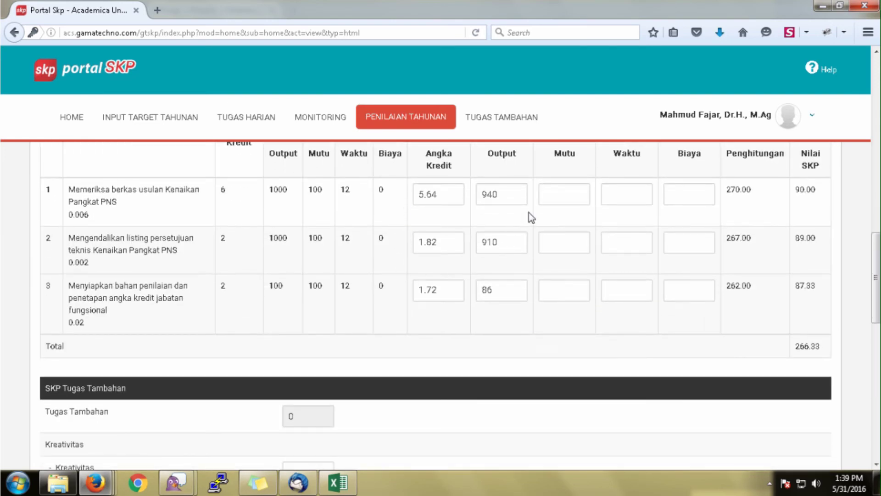
# Enter realisation for rows 1 and 2: Mutu 80 and 100, Waktu 12, Biaya 0.
pyautogui.click(543, 198)
pyautogui.write('80')
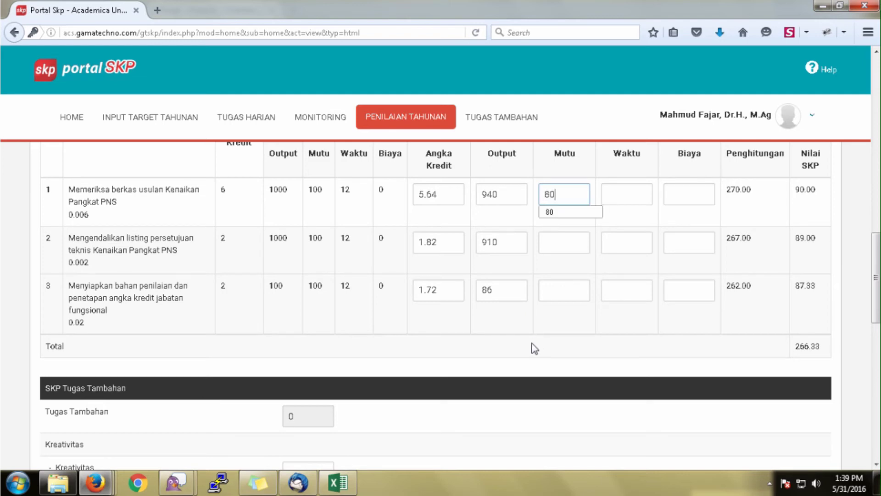
pyautogui.click(615, 202)
pyautogui.write('12')
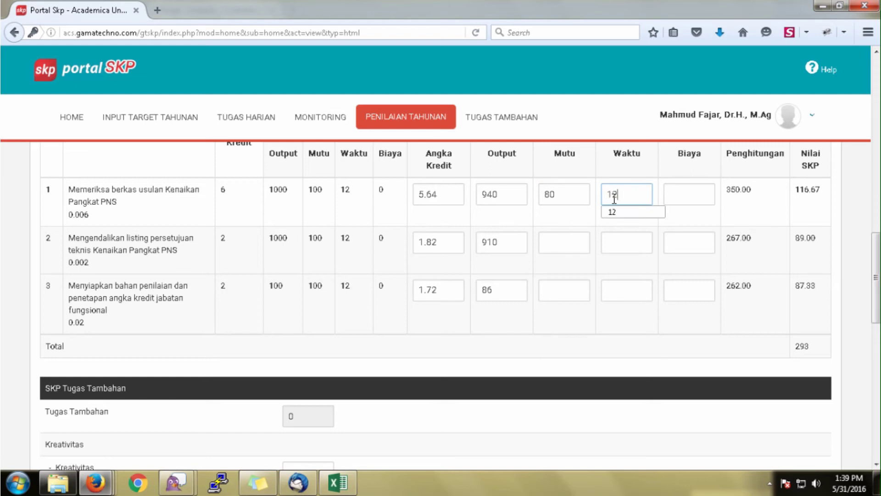
pyautogui.click(666, 188)
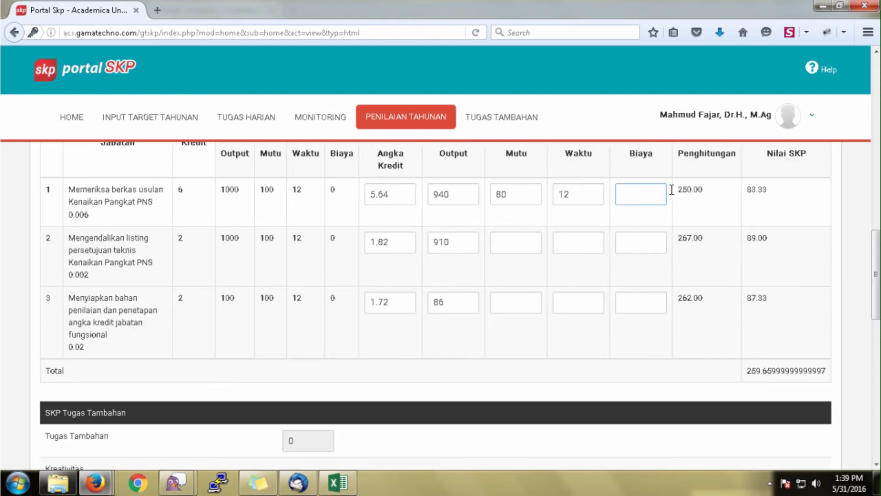
pyautogui.write('0')
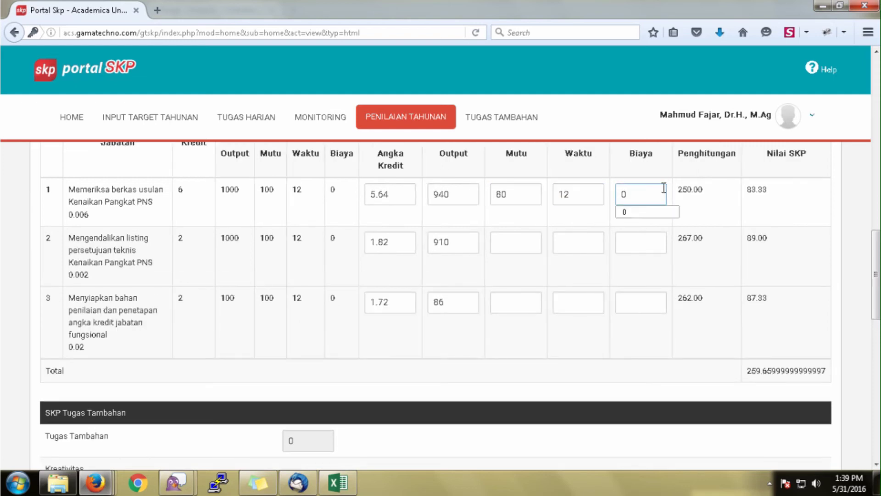
pyautogui.click(507, 245)
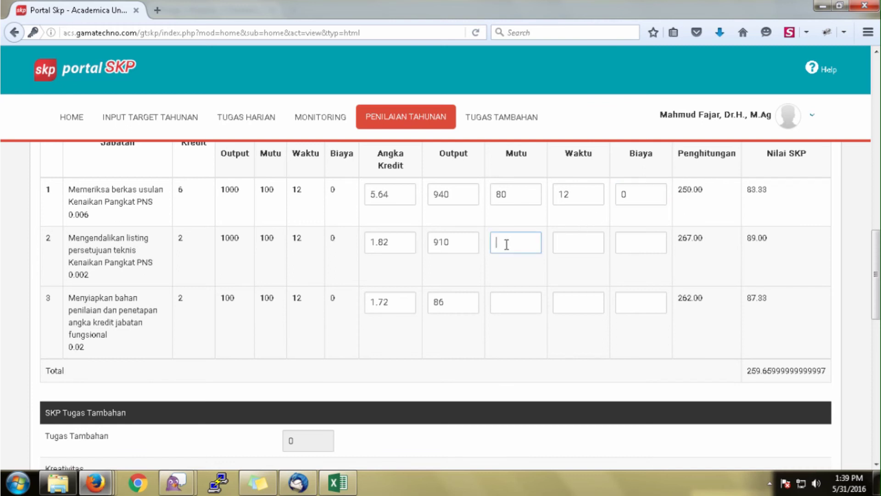
pyautogui.write('100')
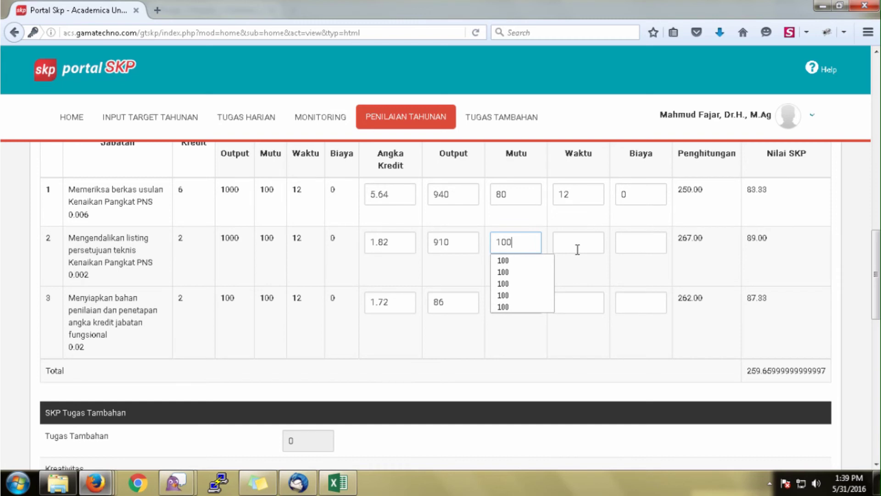
pyautogui.click(592, 246)
pyautogui.write('12')
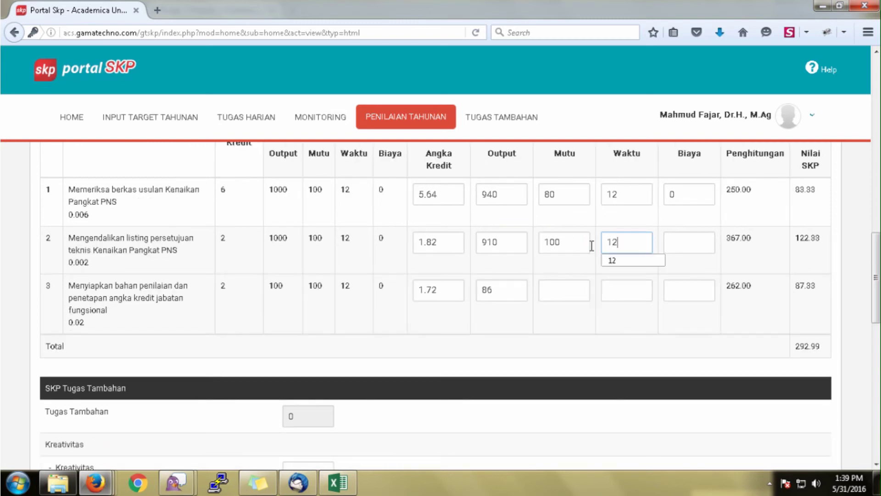
pyautogui.click(670, 246)
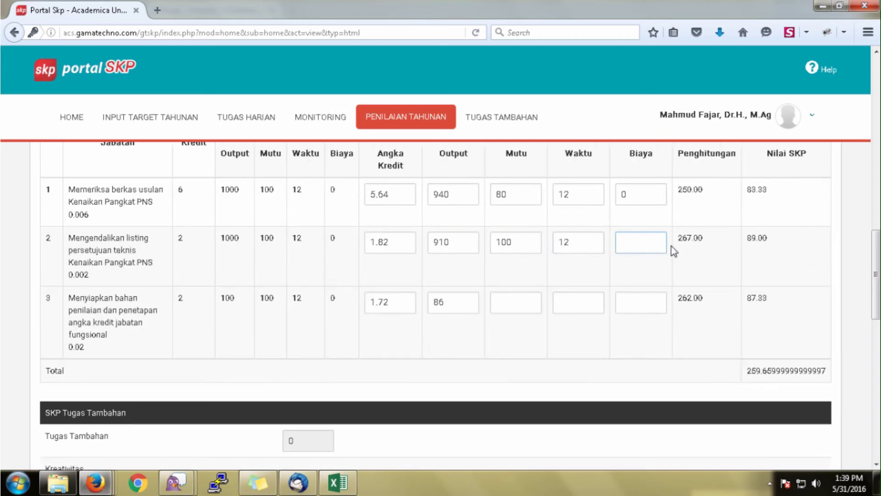
pyautogui.write('0')
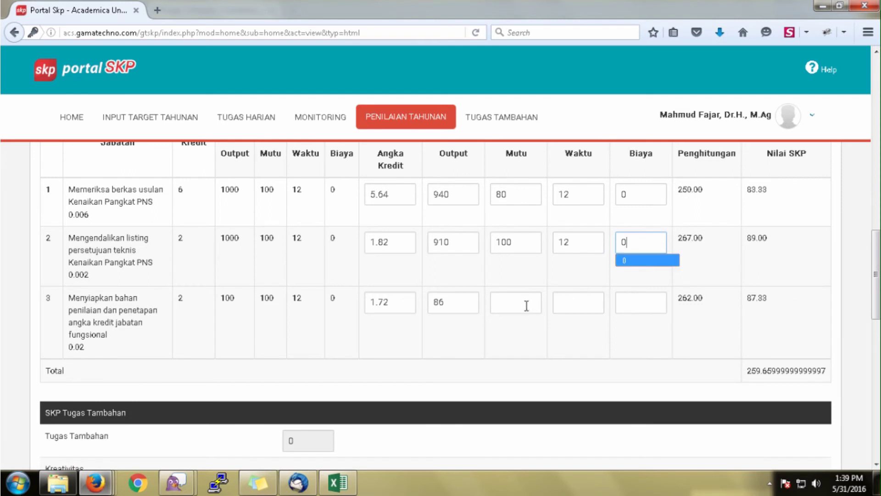
# Enter row 3's realisation: Mutu 100, Waktu 12, Biaya 0.
pyautogui.click(520, 305)
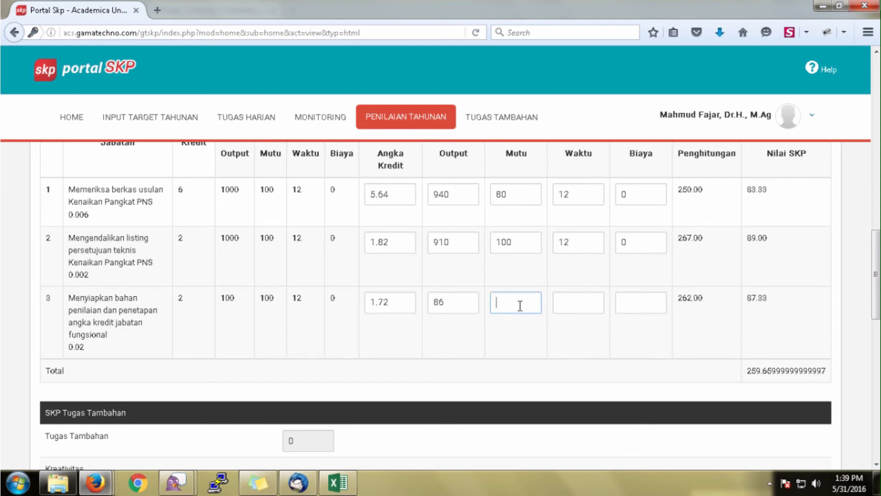
pyautogui.write('100')
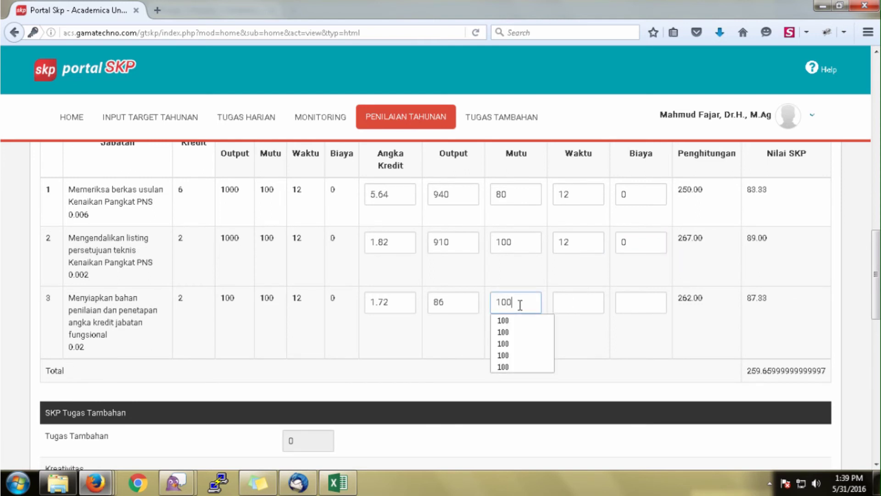
pyautogui.click(583, 301)
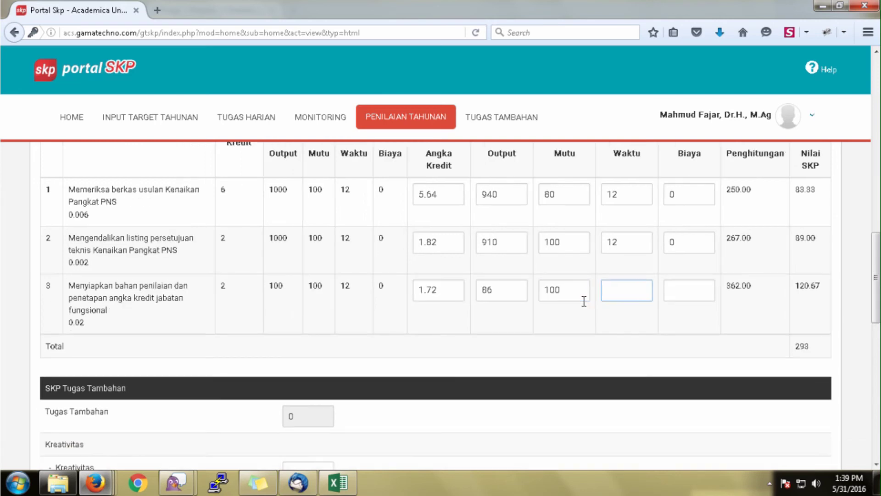
pyautogui.write('12')
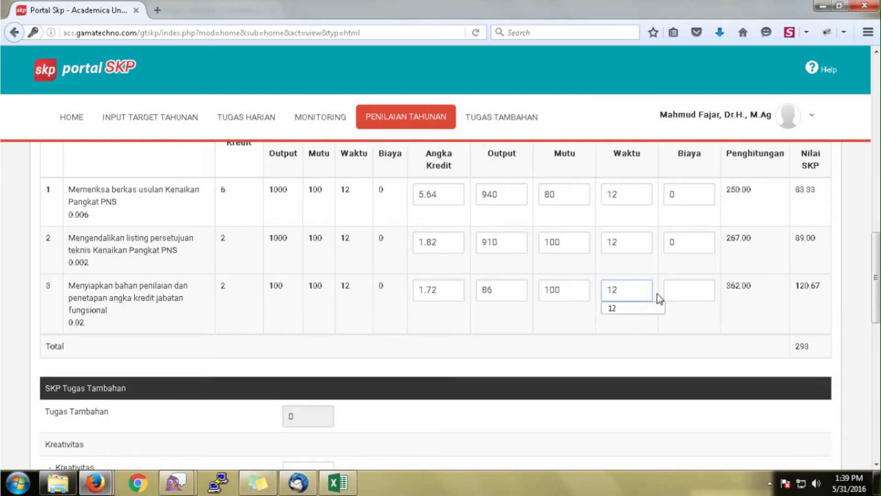
pyautogui.click(672, 291)
pyautogui.write('0')
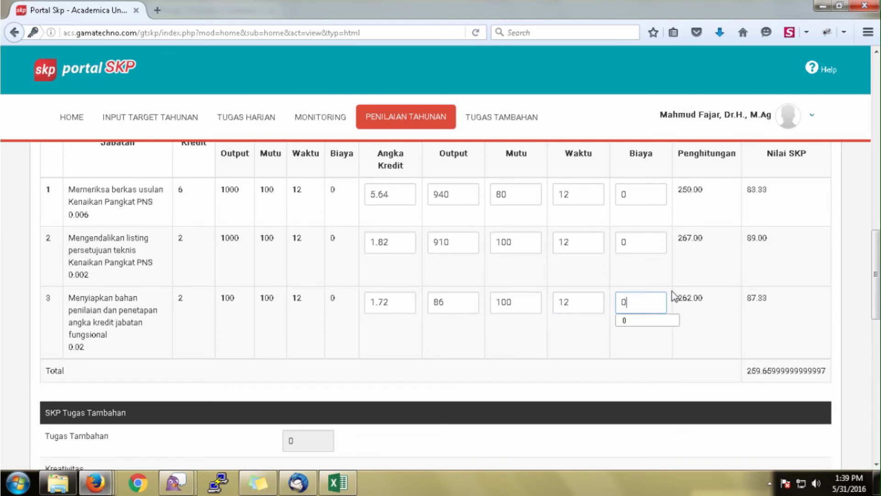
pyautogui.click(288, 367)
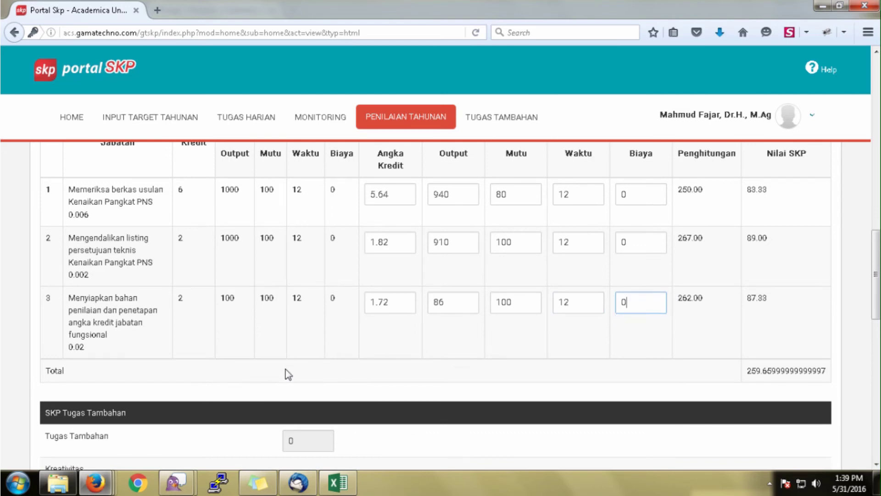
pyautogui.scroll(-5, 284, 369)
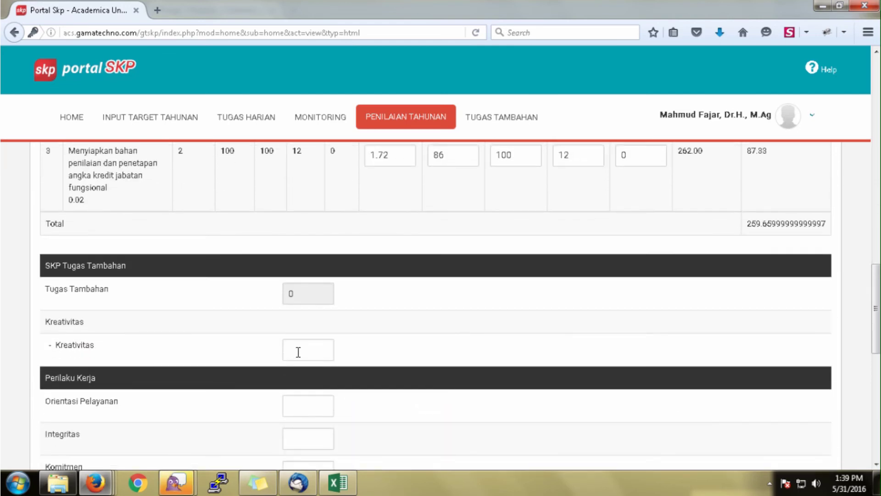
# Set Kreativitas 0, Orientasi Pelayanan 89, Integritas 88 and Komitmen 89.
pyautogui.click(298, 352)
pyautogui.write('0')
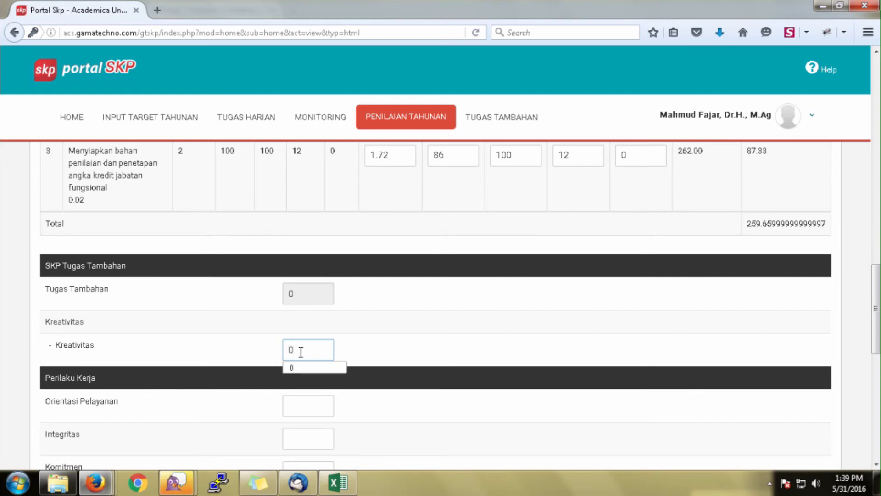
pyautogui.click(313, 365)
pyautogui.scroll(-1, 305, 380)
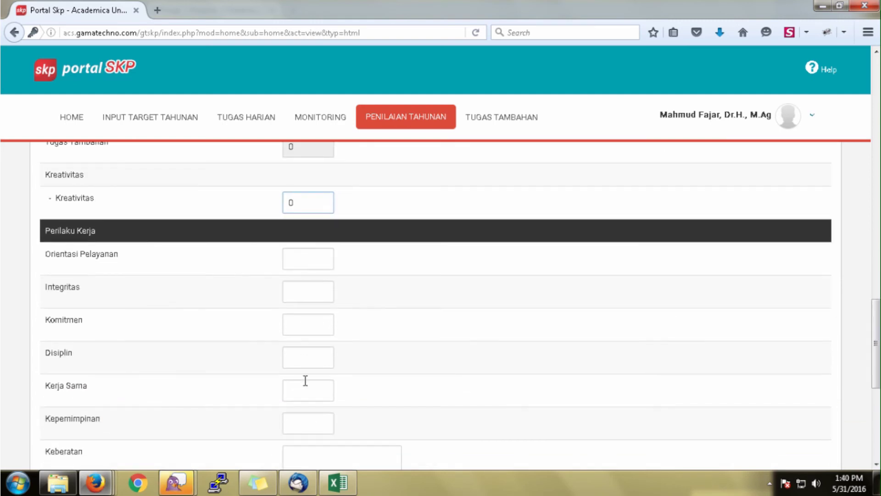
pyautogui.click(290, 258)
pyautogui.write('89')
pyautogui.click(292, 292)
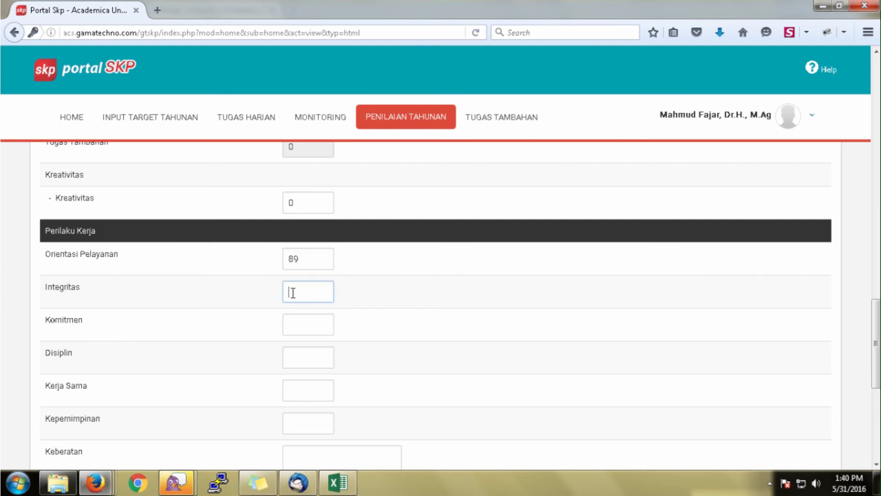
pyautogui.write('88')
pyautogui.click(304, 318)
pyautogui.write('89')
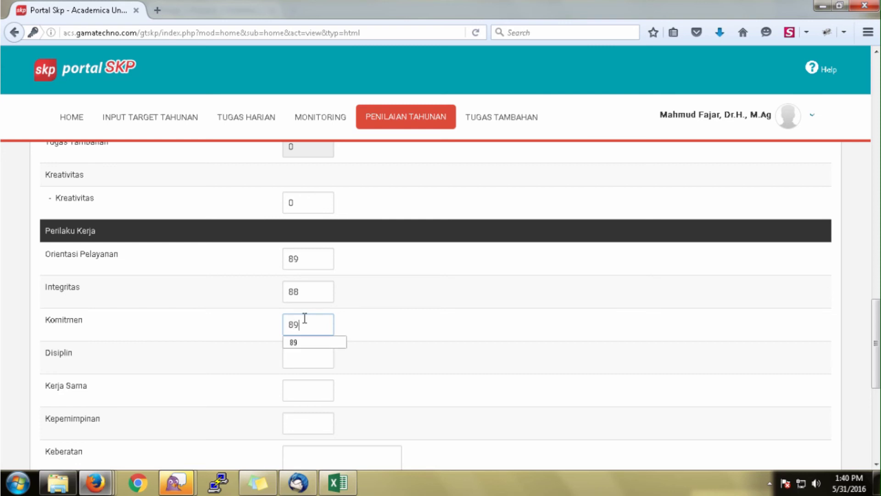
# Score Disiplin 89, Kerja Sama 88 and Kepemimpinan 88.
pyautogui.click(305, 356)
pyautogui.write('89')
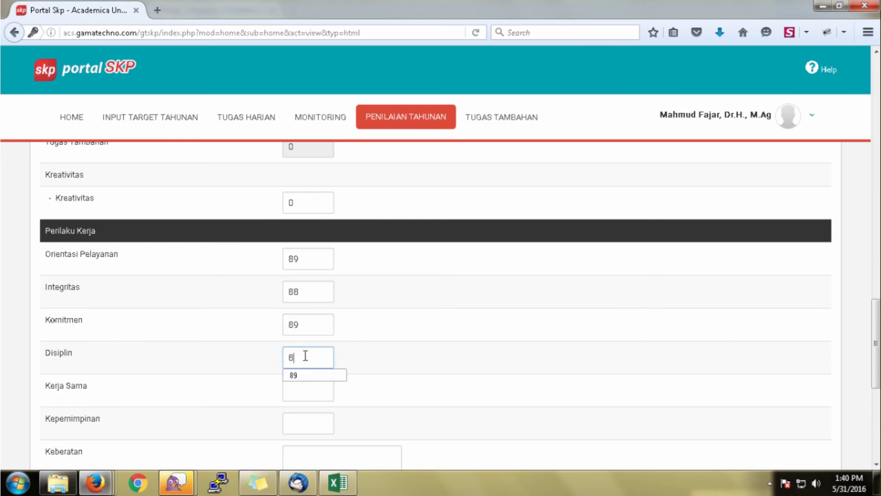
pyautogui.click(299, 388)
pyautogui.write('88')
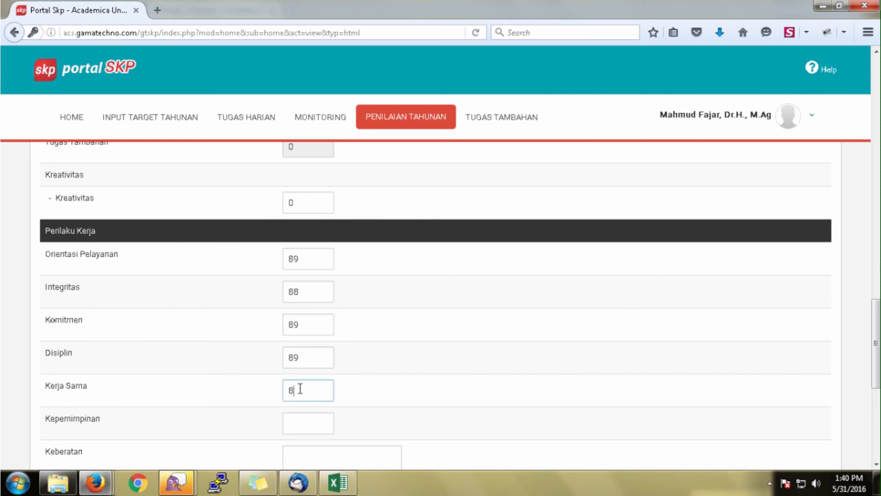
pyautogui.click(293, 422)
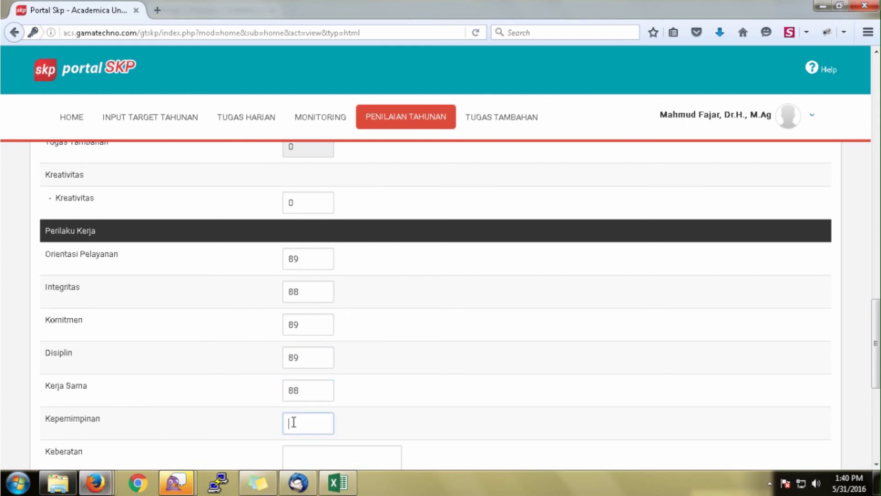
pyautogui.write('88')
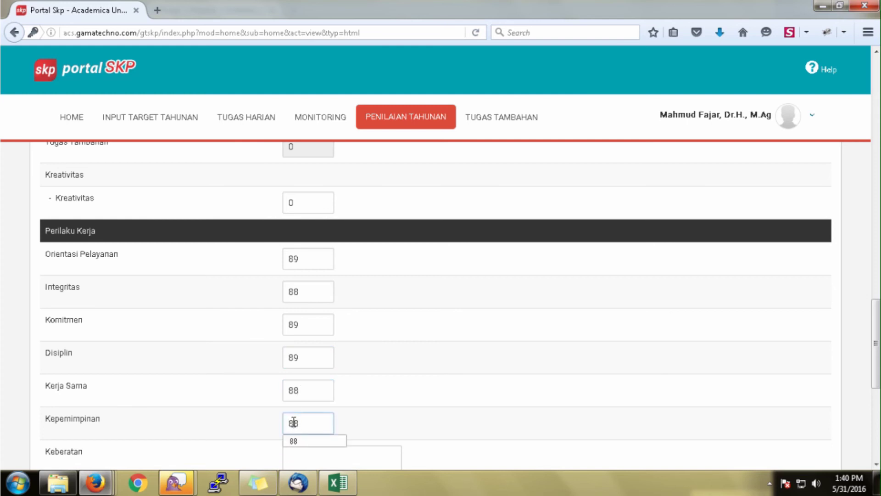
pyautogui.scroll(-2, 294, 421)
pyautogui.scroll(-2, 293, 421)
# Enter Keberatan 'Tidak ada keberatan' and Tanggapan 'Berjalan Baik'.
pyautogui.click(309, 320)
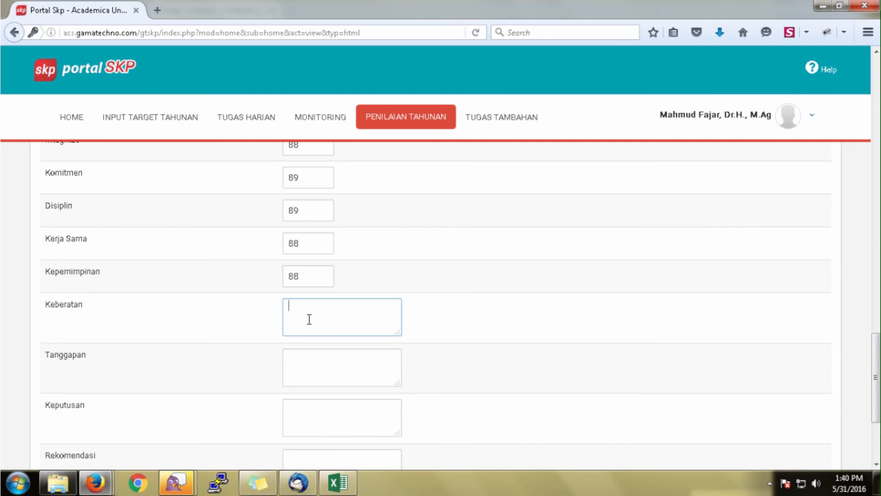
pyautogui.write('Tidak ada keberatan')
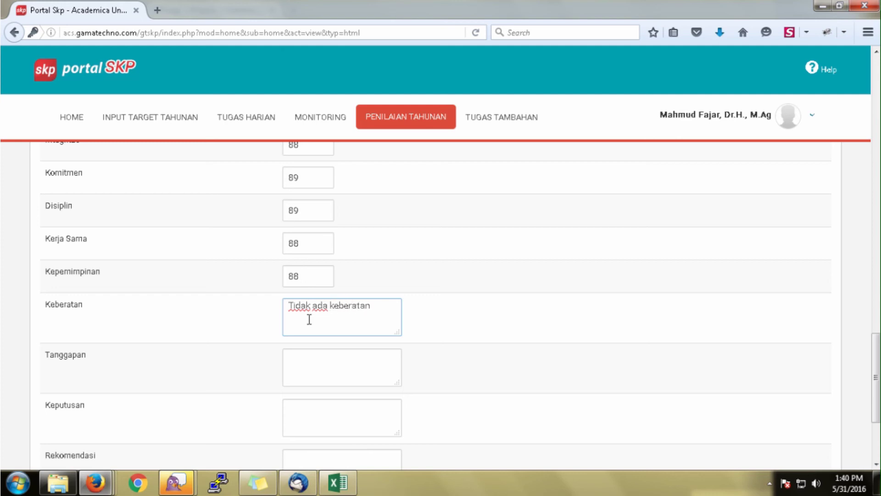
pyautogui.click(305, 358)
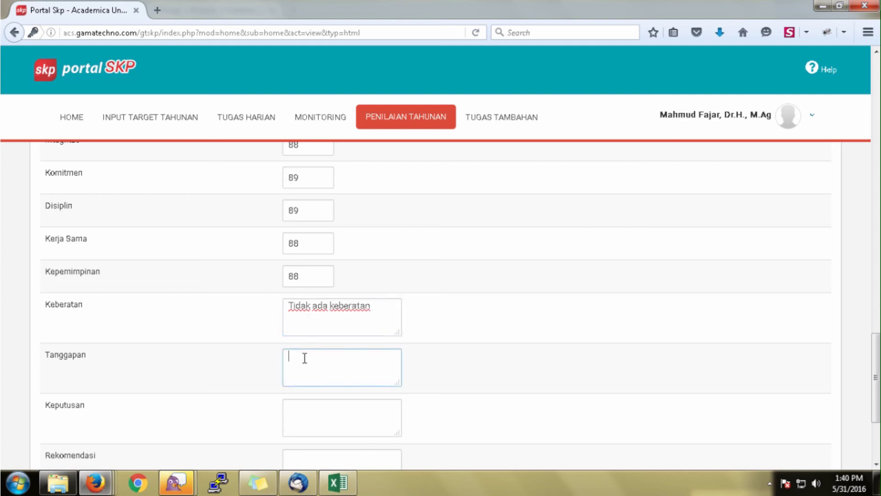
pyautogui.write('Berjalan Baik')
# Enter Keputusan 'Selesai' and Rekomendasi 'Tidak ada'.
pyautogui.click(302, 409)
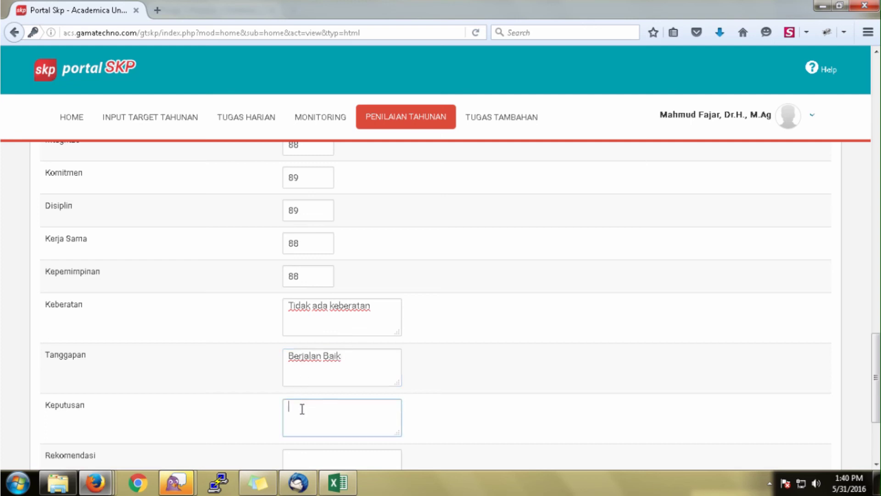
pyautogui.write('Selesao')
pyautogui.press('BackSpace')
pyautogui.write('i')
pyautogui.scroll(-3, 302, 409)
pyautogui.click(301, 388)
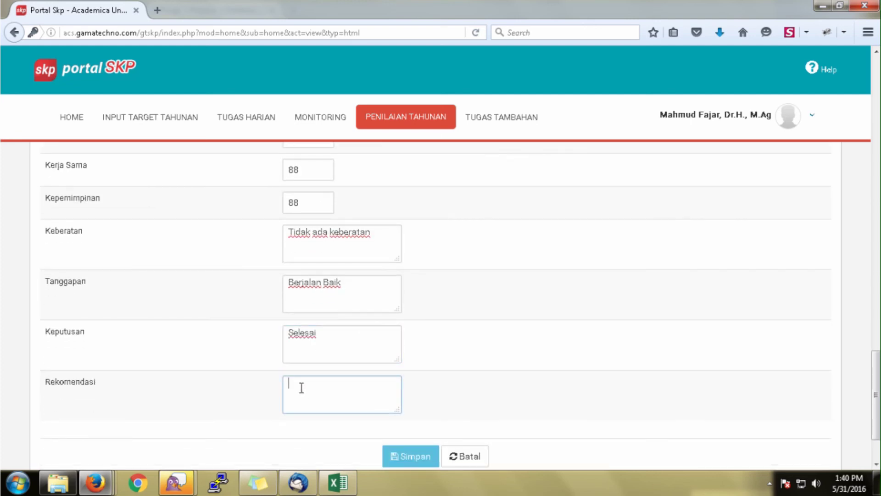
pyautogui.write('Tidak ada')
# Save the annual assessment with Simpan.
pyautogui.scroll(-1, 336, 380)
pyautogui.scroll(-2, 337, 380)
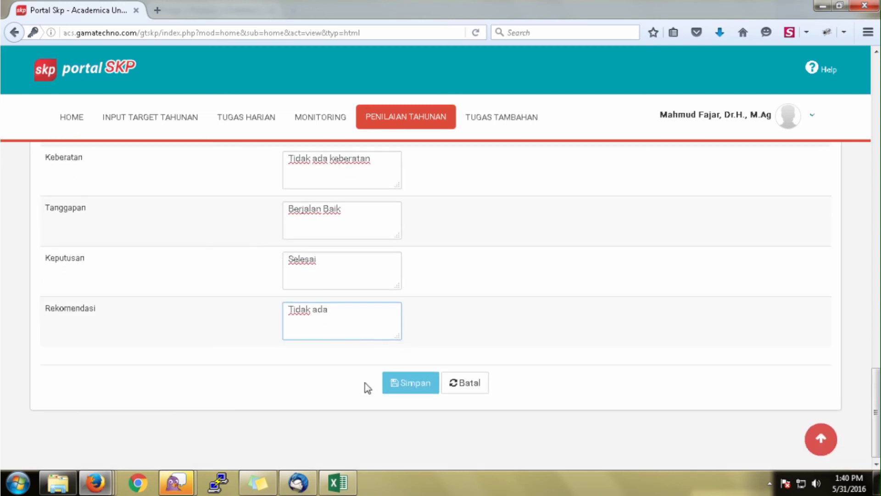
pyautogui.click(413, 387)
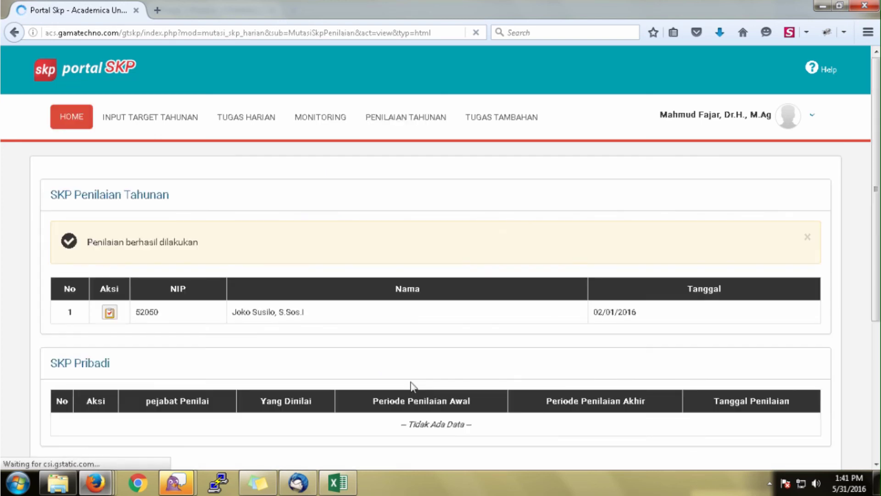
# Check the saved assessment dated 02/01/2016, then log out via the profile menu.
pyautogui.scroll(-3, 421, 345)
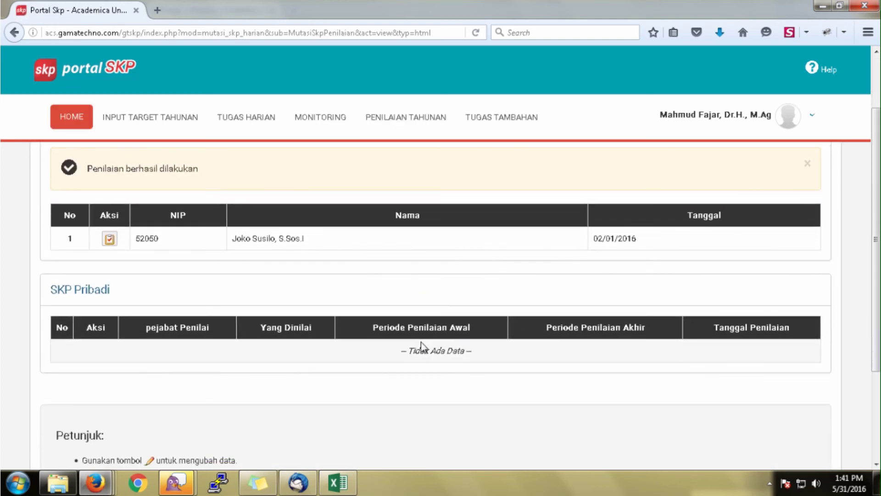
pyautogui.scroll(3, 420, 345)
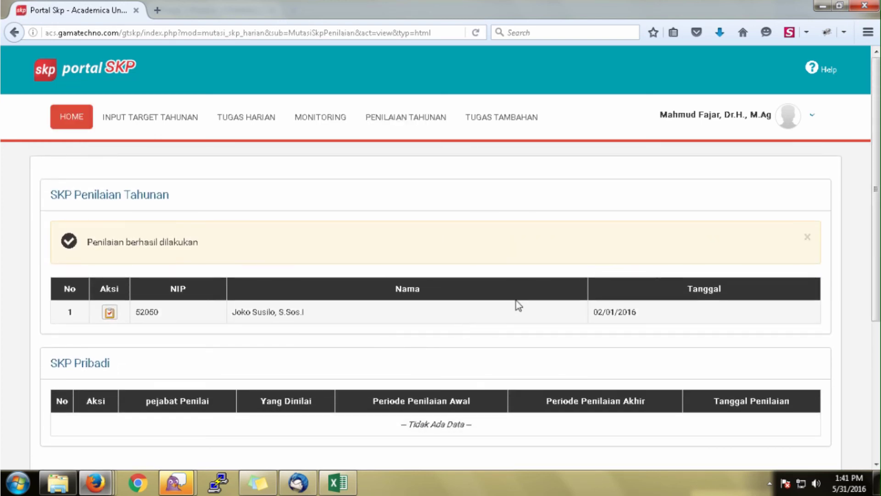
pyautogui.click(813, 120)
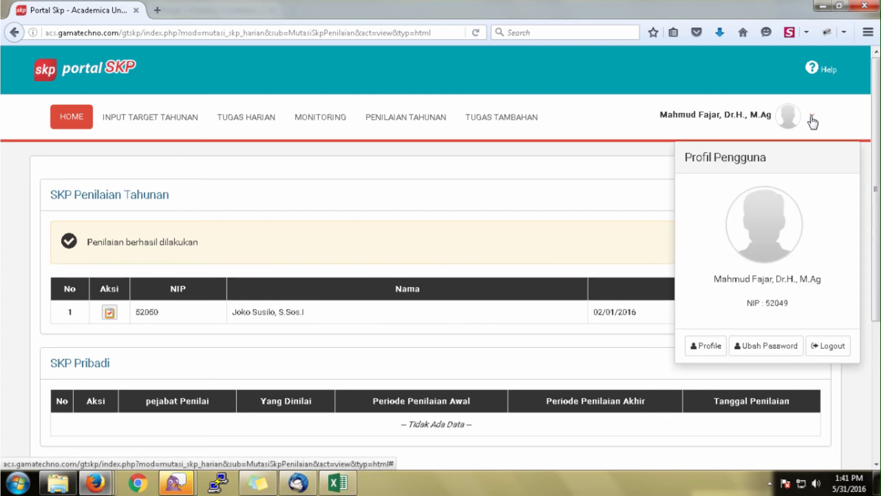
pyautogui.click(826, 350)
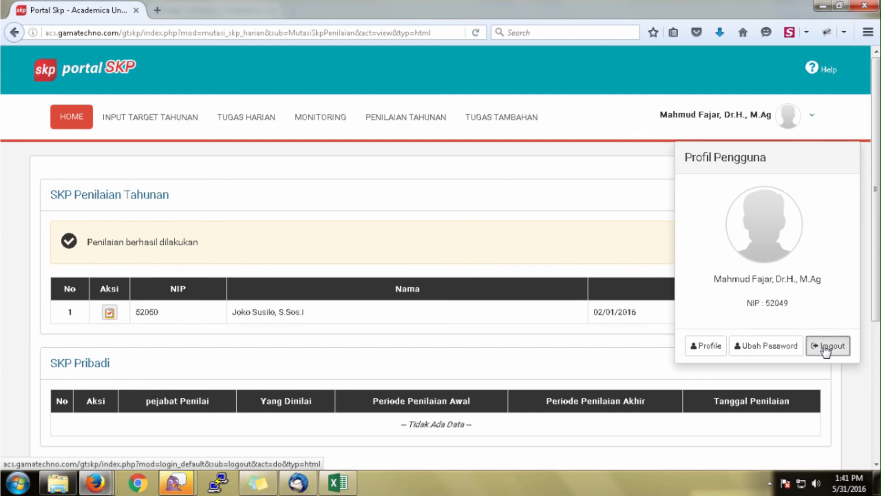